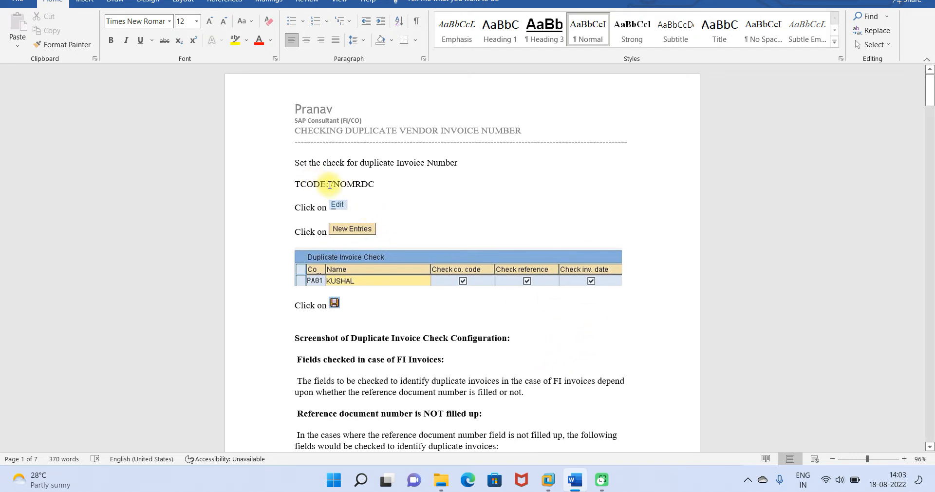
# Look up the duplicate-check transaction code in the instructions, switch to the SAP system and run /nomrdc
pyautogui.moveTo(330, 184); pyautogui.dragTo(374, 186)
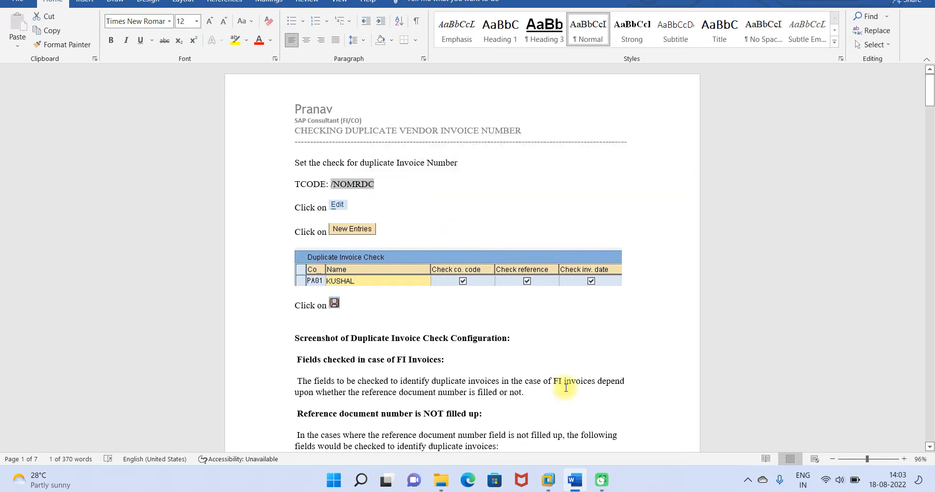
pyautogui.click(548, 480)
pyautogui.click(567, 419)
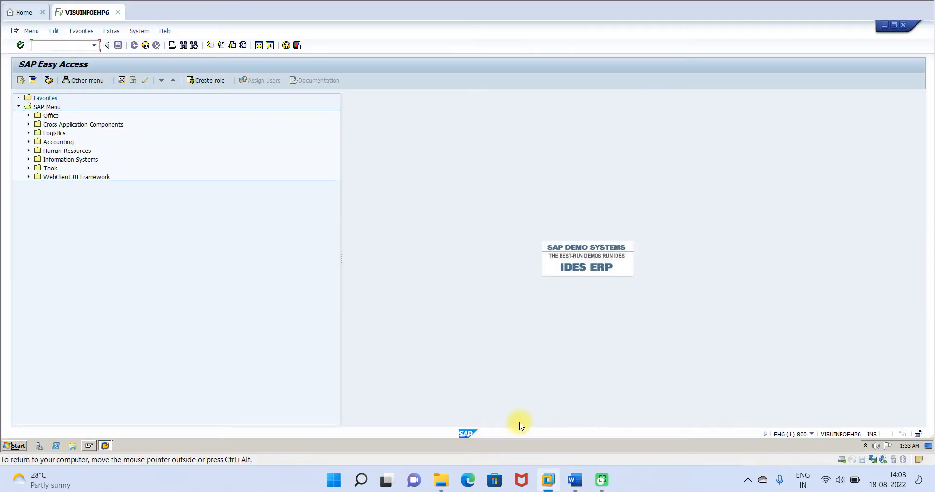
pyautogui.click(94, 45)
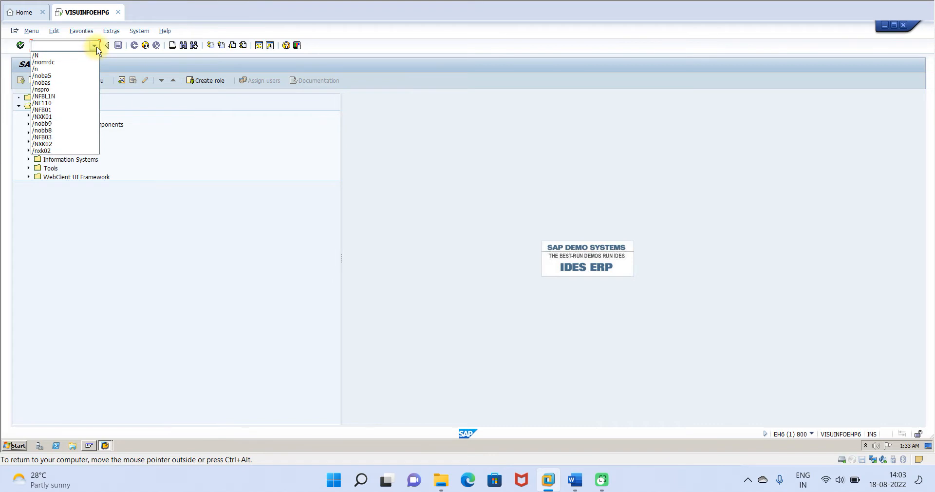
pyautogui.click(80, 64)
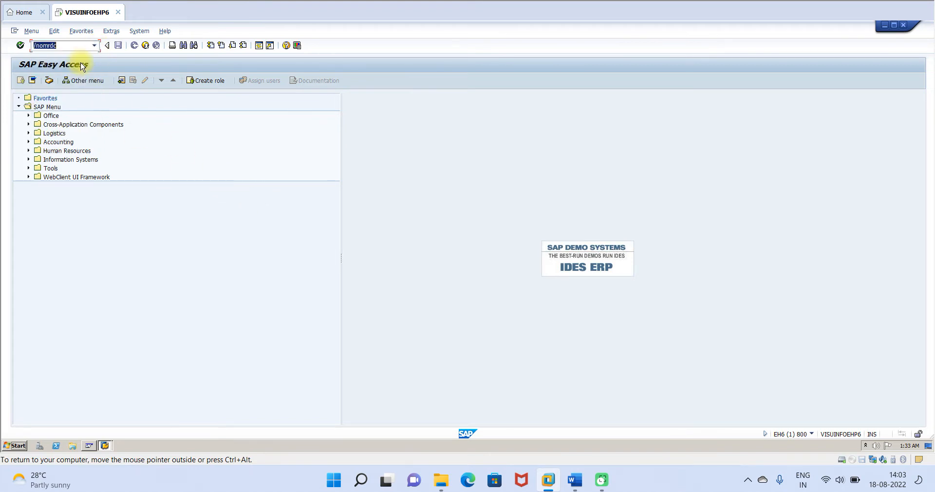
pyautogui.press('Return')
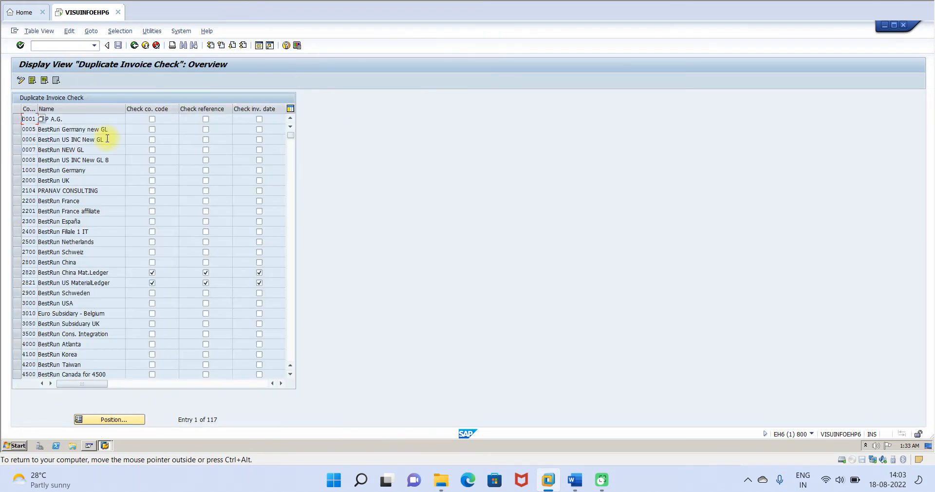
# Switch the Duplicate Invoice Check view to change mode and position the list at company code 2104
pyautogui.click(20, 80)
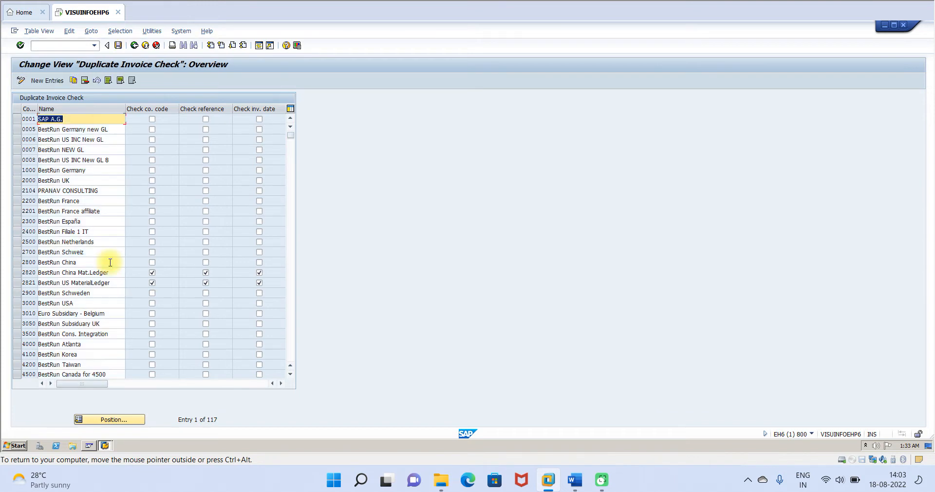
pyautogui.click(105, 422)
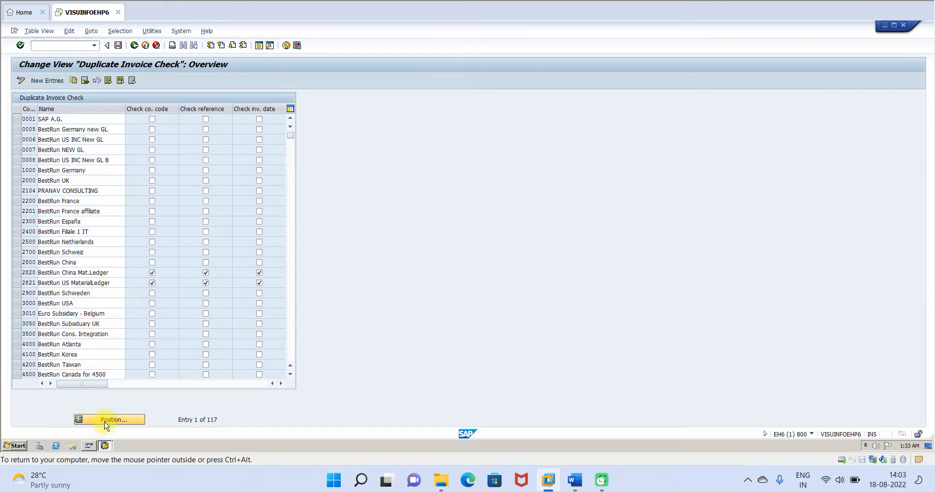
pyautogui.write('2104')
pyautogui.press('Return')
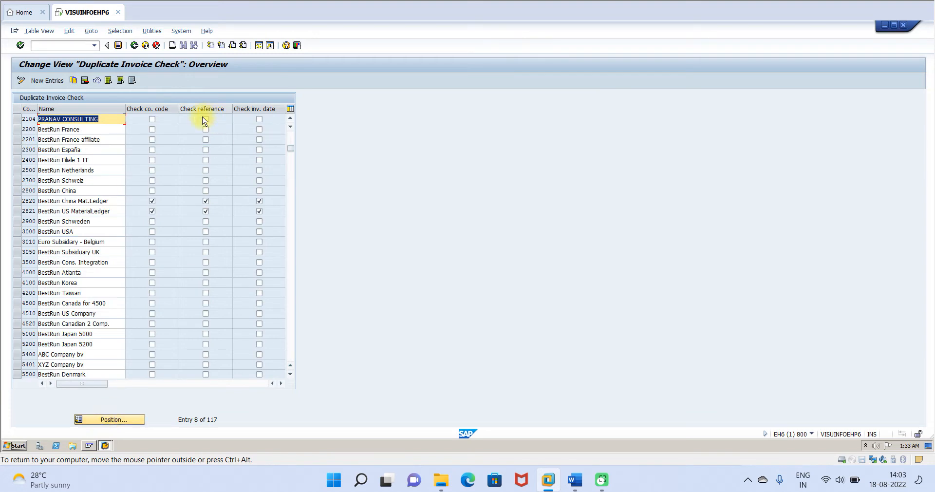
# Enable the company code, reference and invoice date checks for company code 2104 and save the entry
pyautogui.click(153, 121)
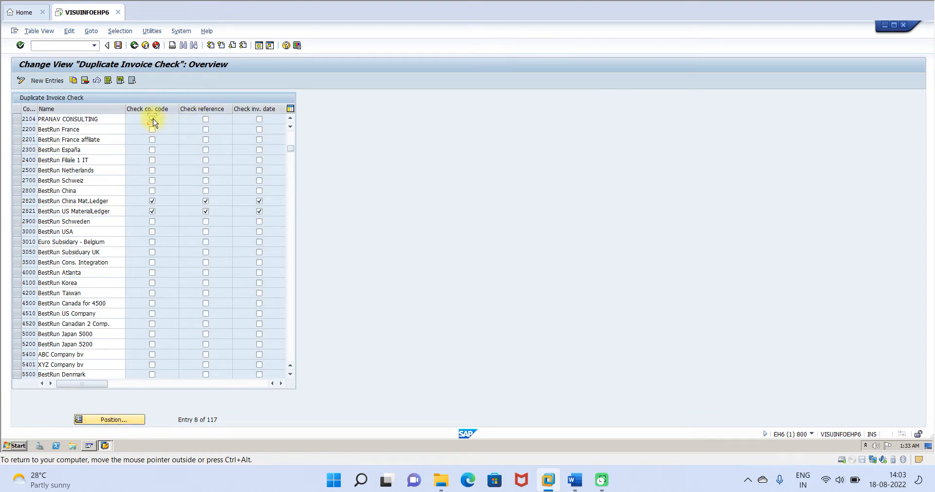
pyautogui.click(205, 121)
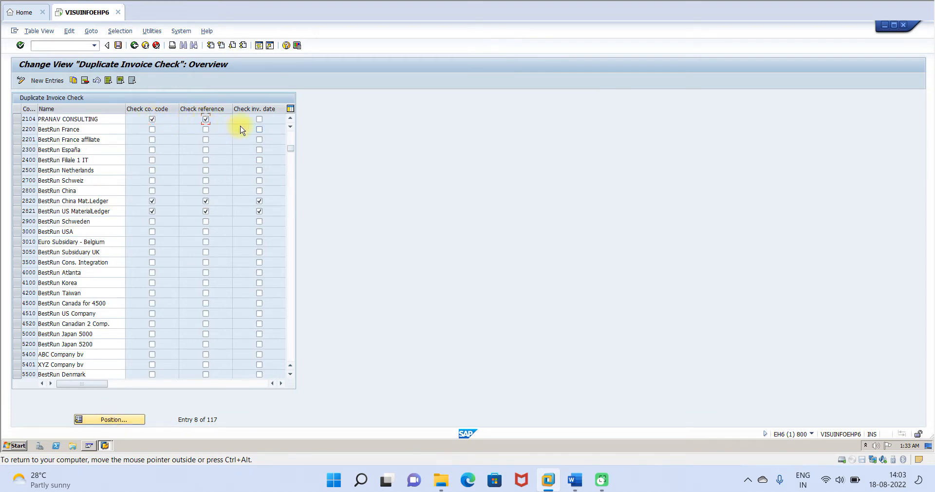
pyautogui.click(259, 120)
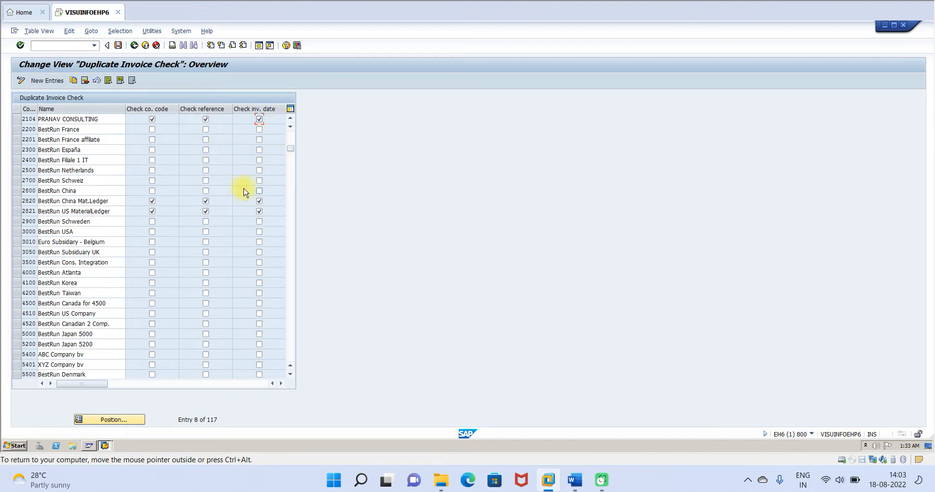
pyautogui.click(119, 47)
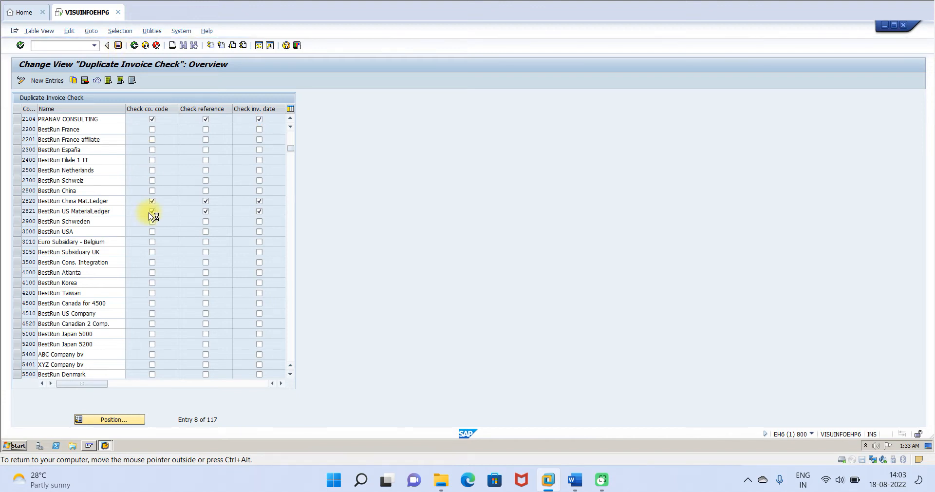
pyautogui.click(148, 185)
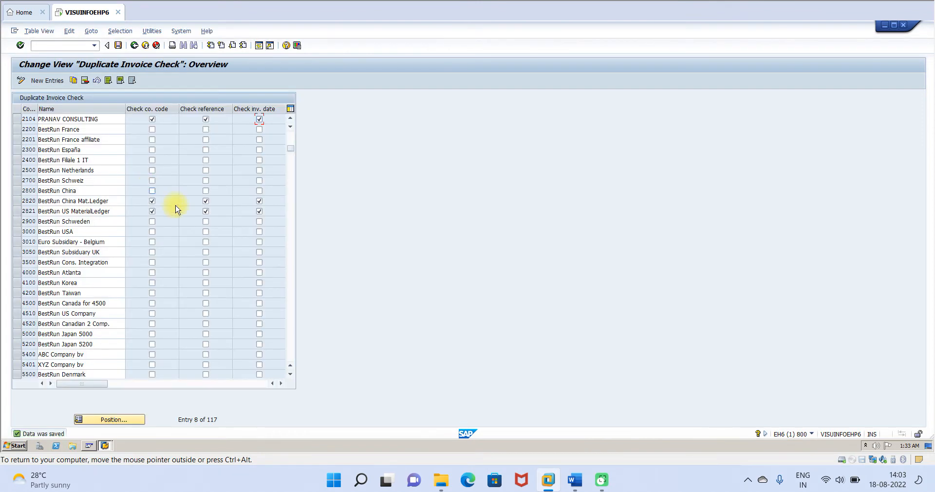
# Consult the vendor screen layout instructions in Word, return to SAP and open the SAP Reference IMG through transaction SPRO
pyautogui.click(575, 480)
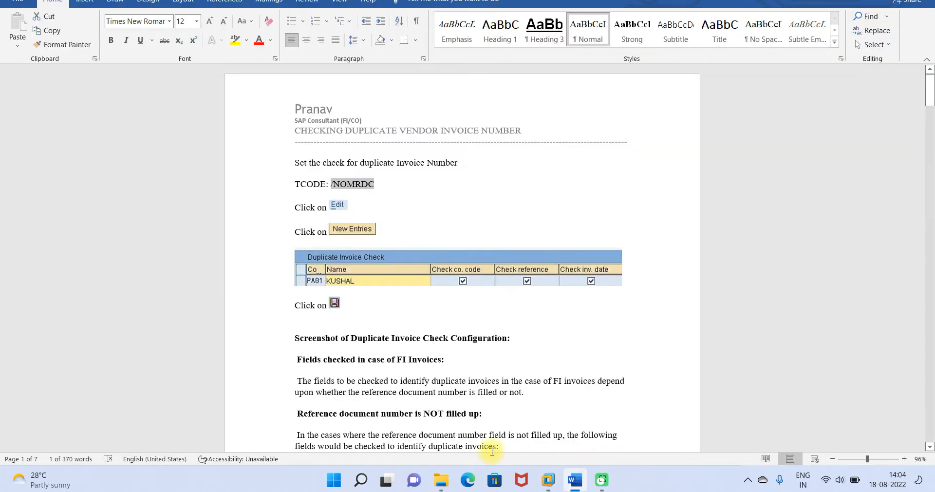
pyautogui.moveTo(930, 94); pyautogui.dragTo(931, 154)
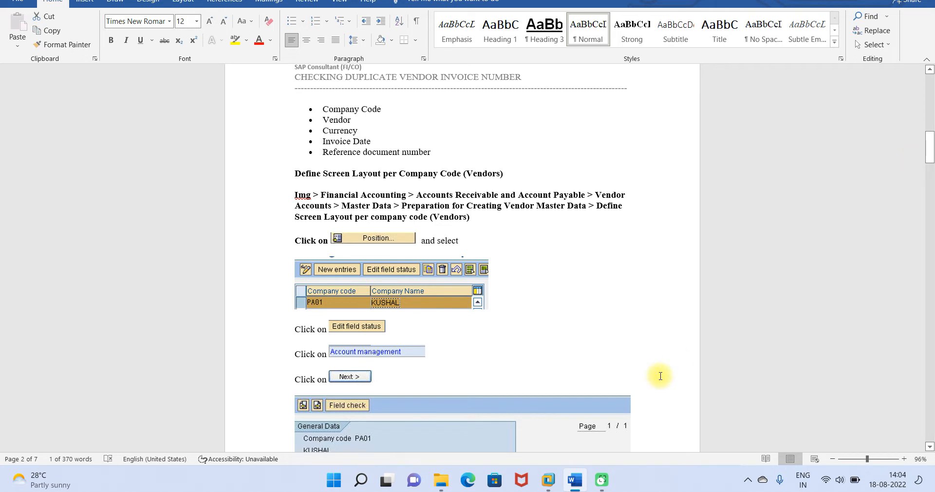
pyautogui.moveTo(549, 480)
pyautogui.click(588, 430)
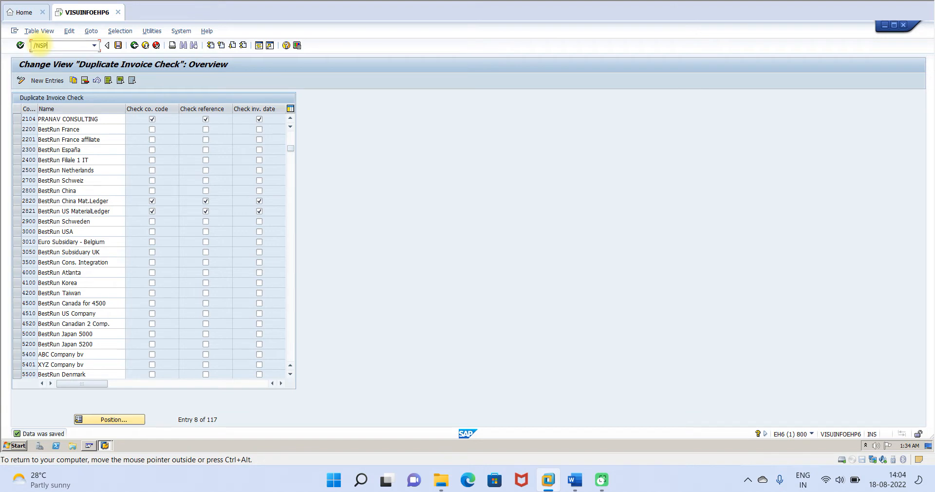
pyautogui.press('Return')
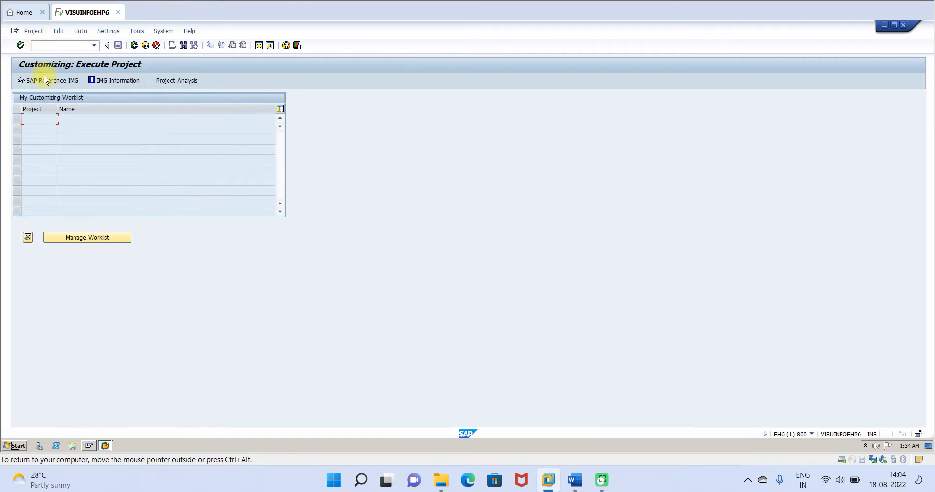
pyautogui.click(53, 82)
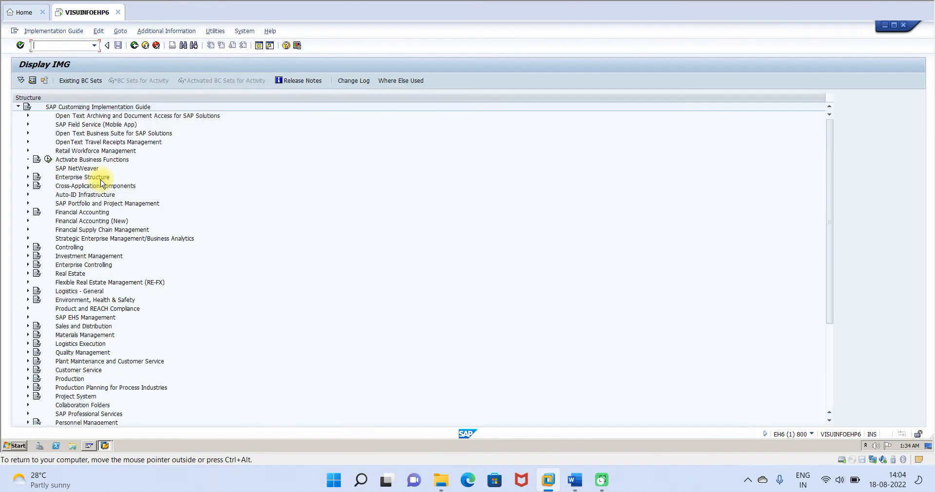
# Open Define Screen Layout per Company Code (Vendors) under Financial Accounting, Accounts Receivable and Accounts Payable, Vendor Accounts, Master Data, Preparations for Creating Vendor Master Data
pyautogui.click(28, 213)
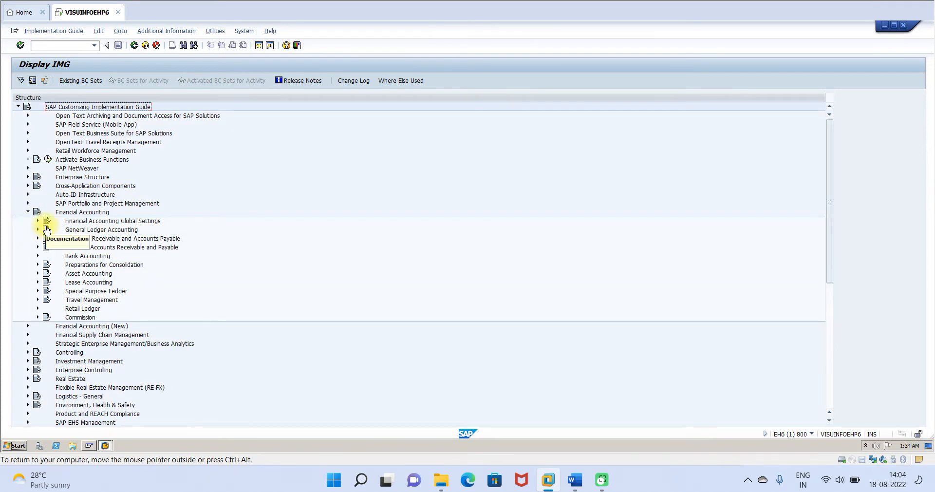
pyautogui.click(38, 239)
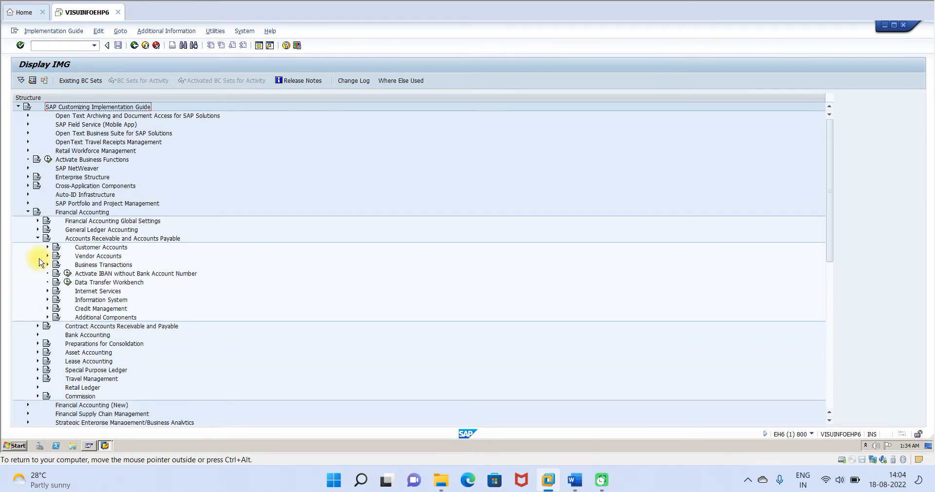
pyautogui.click(47, 257)
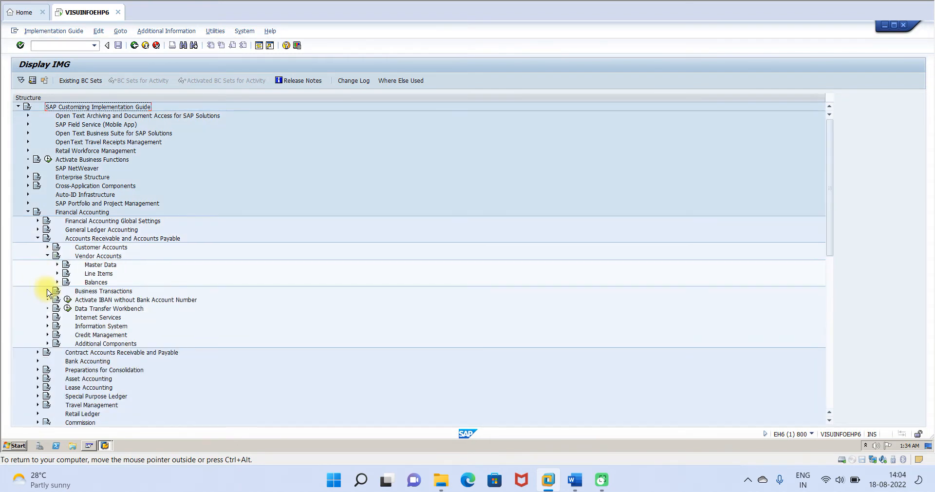
pyautogui.click(57, 265)
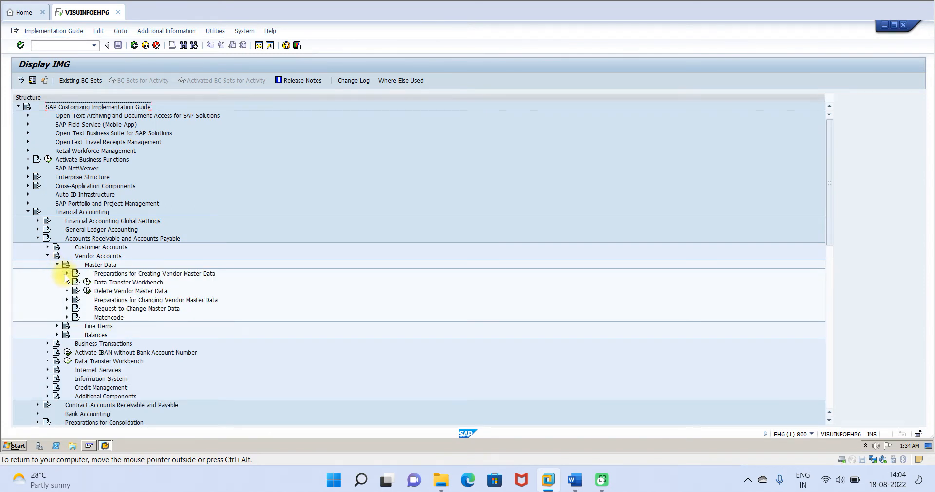
pyautogui.click(67, 274)
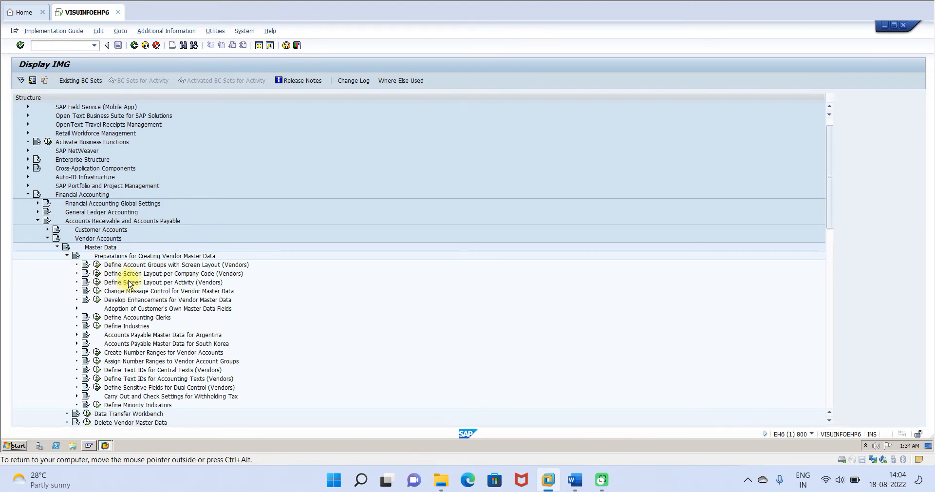
pyautogui.click(98, 274)
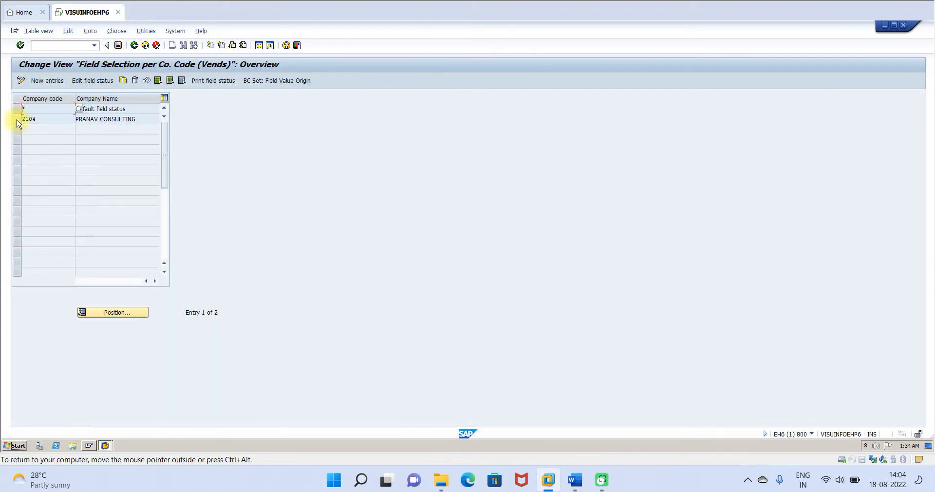
# Edit the field status of company code 2104, going through Account management to the Payment transactions group
pyautogui.click(17, 121)
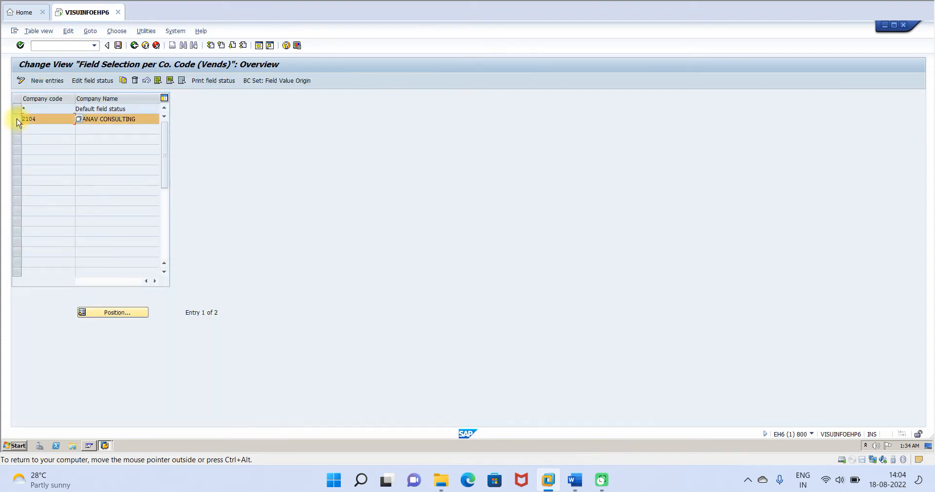
pyautogui.click(89, 82)
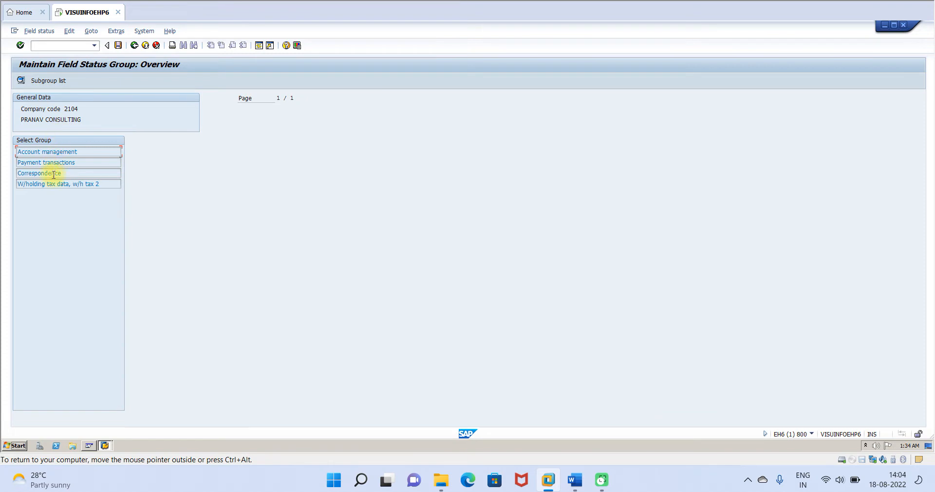
pyautogui.doubleClick(56, 153)
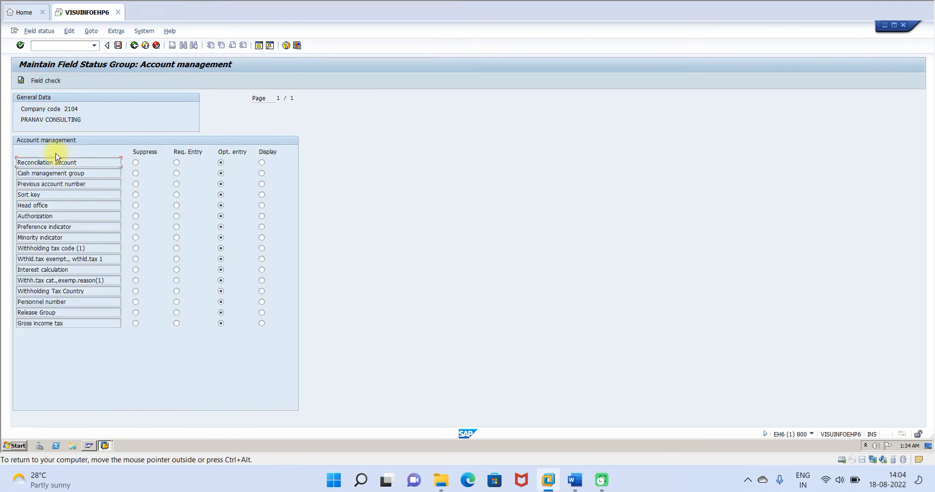
pyautogui.click(21, 81)
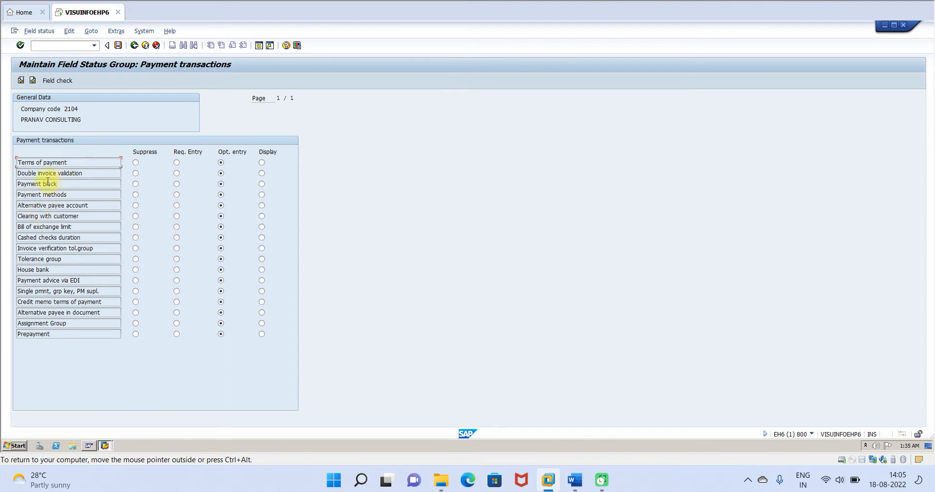
# Make Double invoice validation a required entry and save it with the proposed customizing request
pyautogui.click(176, 173)
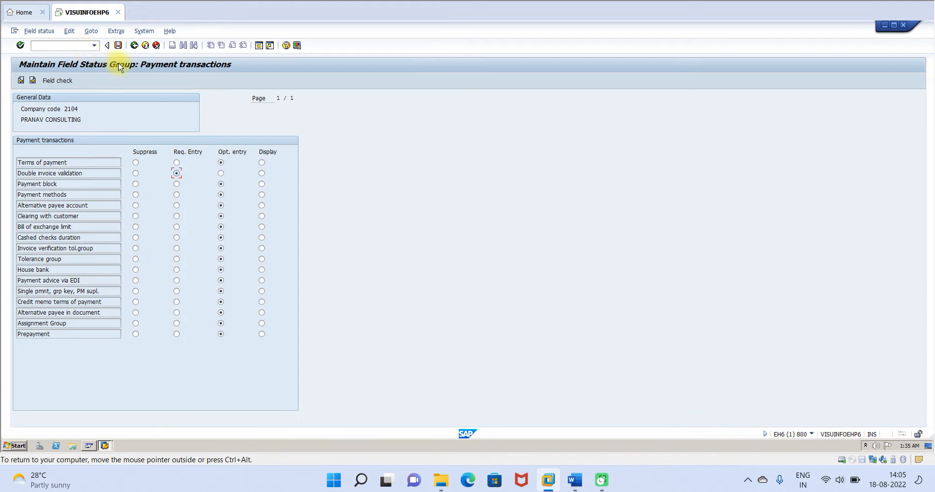
pyautogui.click(118, 46)
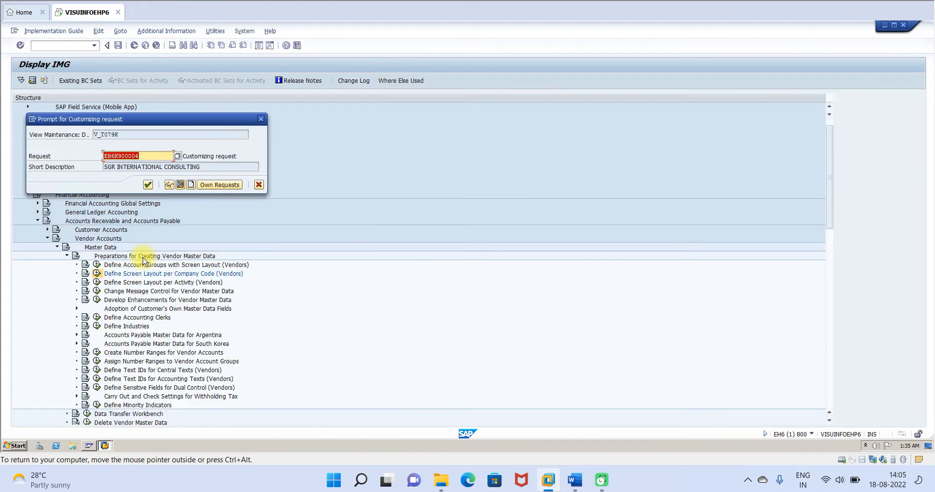
pyautogui.click(149, 186)
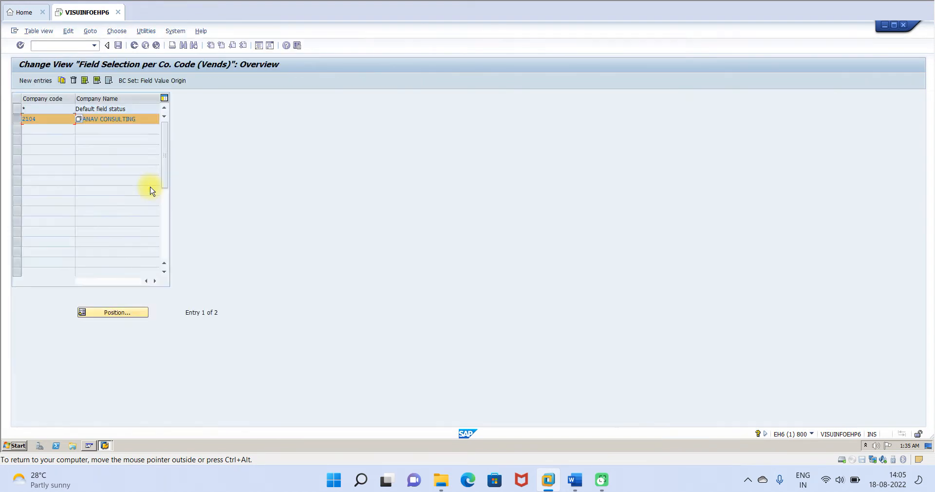
# Consult the Create Vendor section of the Word instructions, return to SAP and start transaction XK01
pyautogui.click(575, 480)
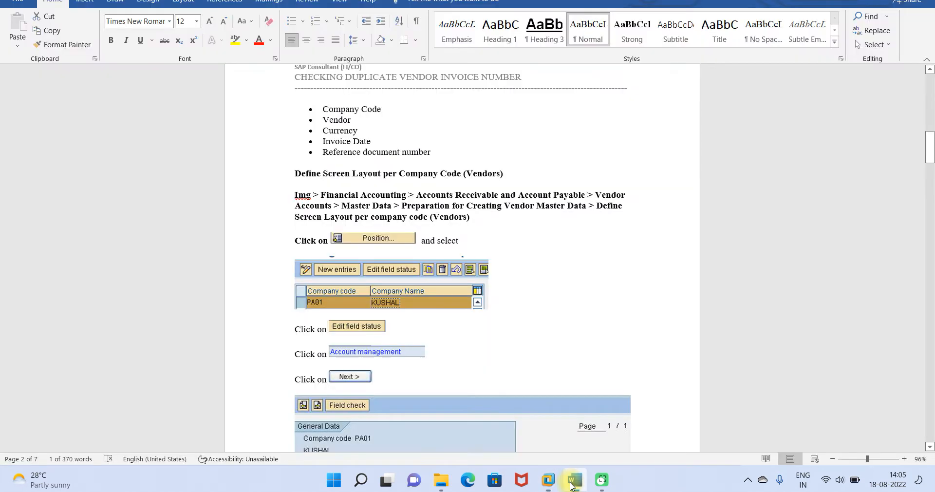
pyautogui.moveTo(931, 160); pyautogui.dragTo(925, 203)
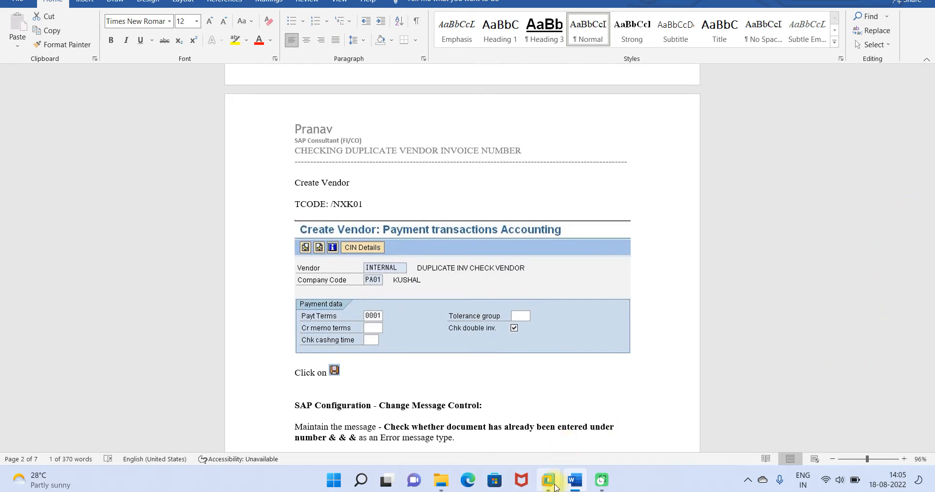
pyautogui.moveTo(547, 483)
pyautogui.click(604, 403)
pyautogui.click(89, 45)
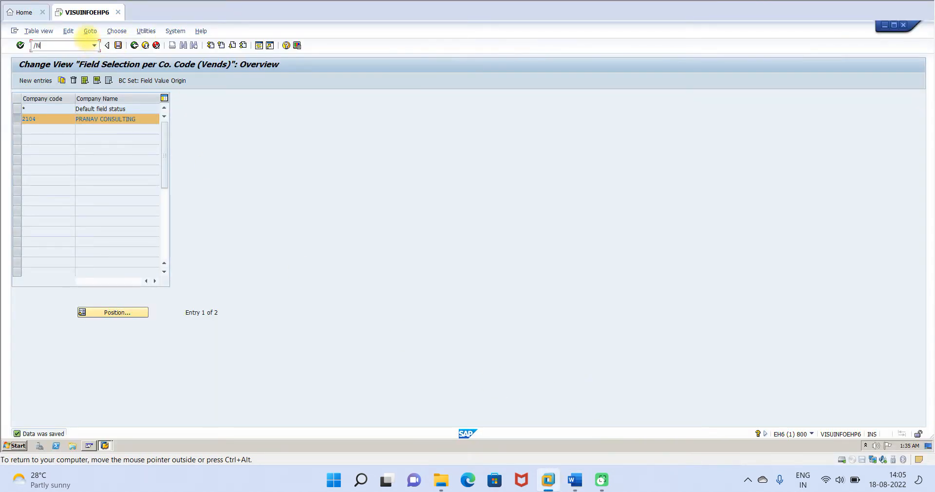
pyautogui.press('Return')
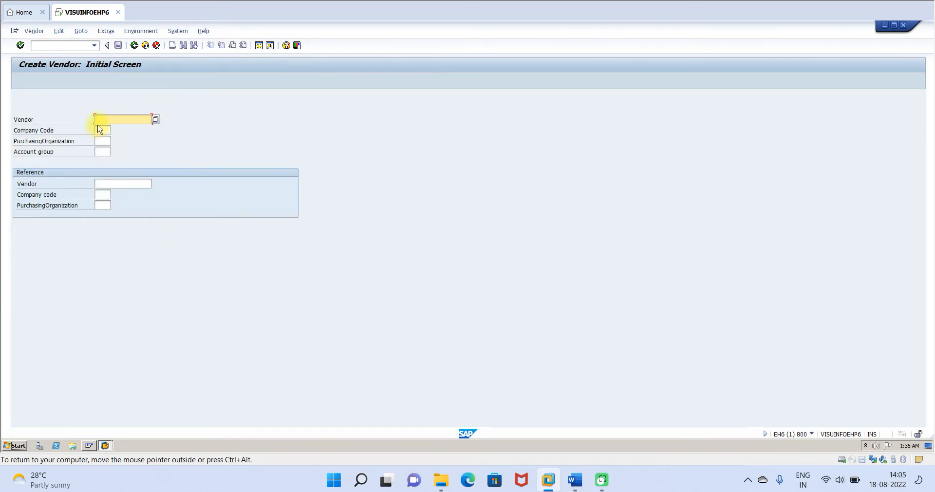
# Enter company code 2104 and account group 2104 for the new vendor and proceed to its address data
pyautogui.click(100, 130)
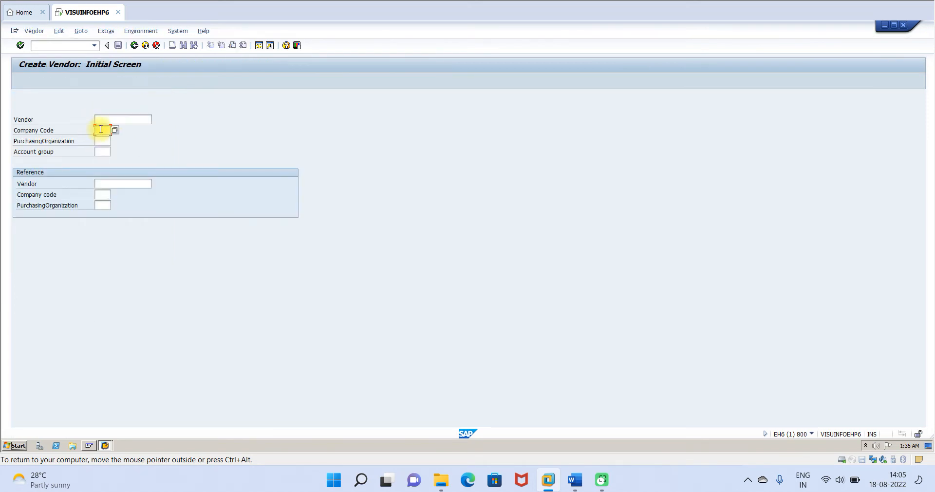
pyautogui.write('2104')
pyautogui.click(103, 152)
pyautogui.write('2104')
pyautogui.press('Return')
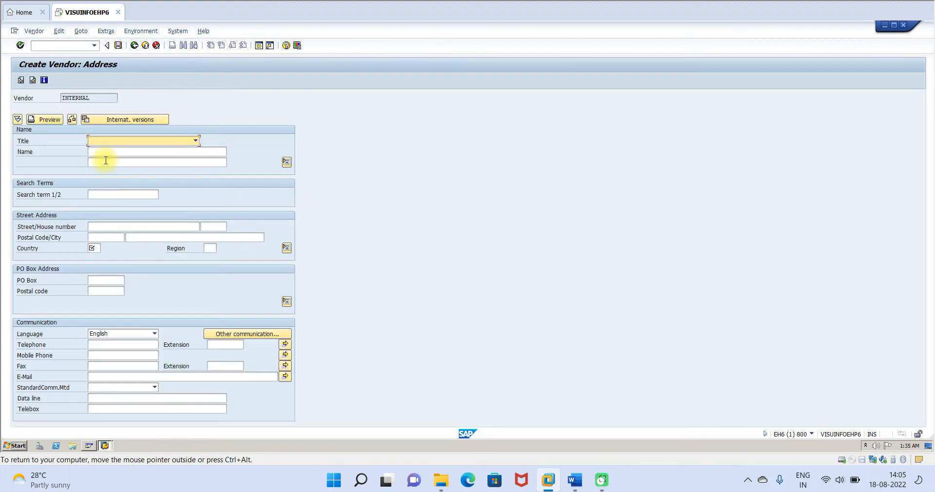
# Fill the vendor's address with title Company, name Vendor Test (Duplicate Invoice) and country IN, and continue to the control data
pyautogui.click(194, 140)
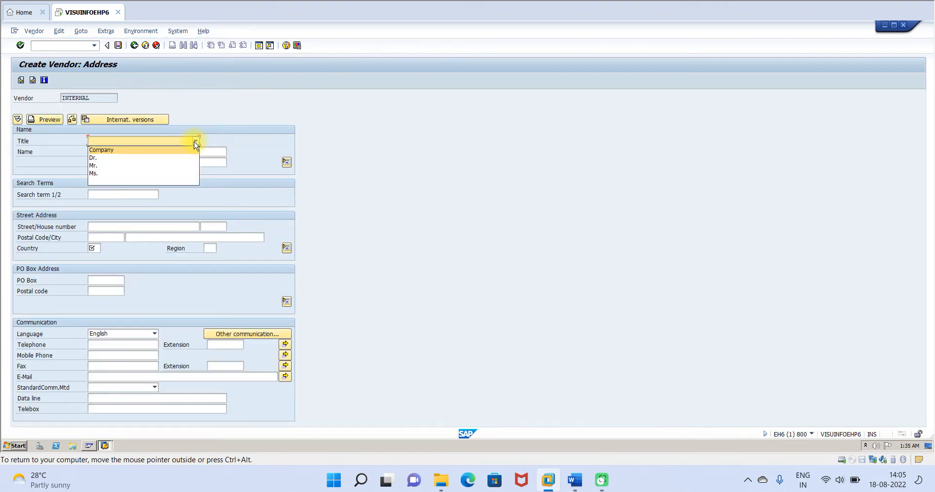
pyautogui.click(127, 151)
pyautogui.click(126, 152)
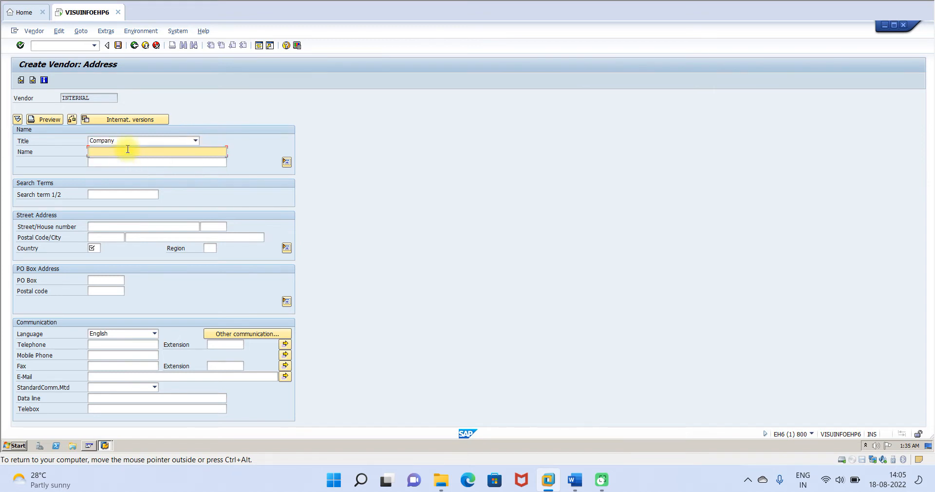
pyautogui.write('Veno')
pyautogui.press('BackSpace')
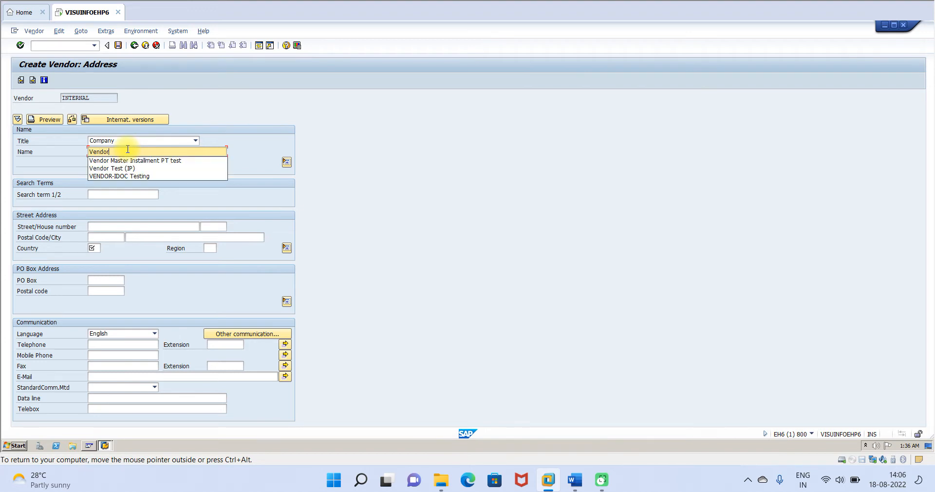
pyautogui.write('dor Test')
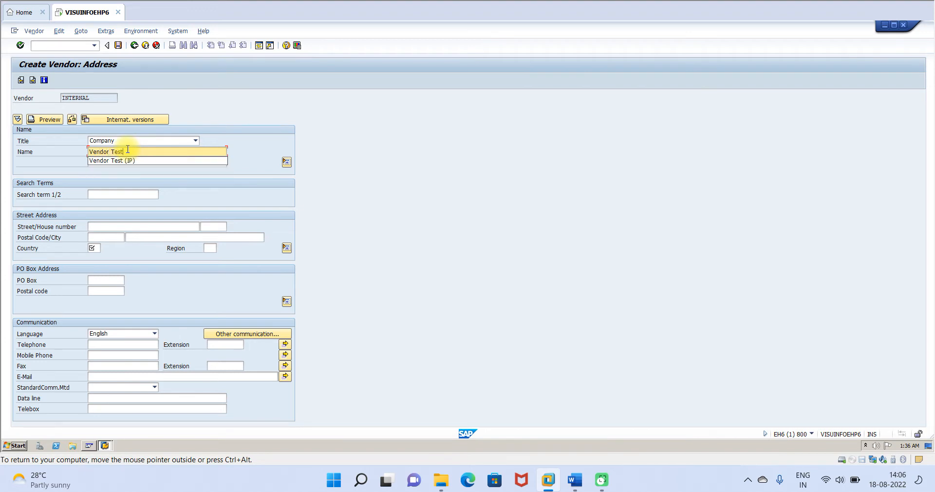
pyautogui.write(' (I')
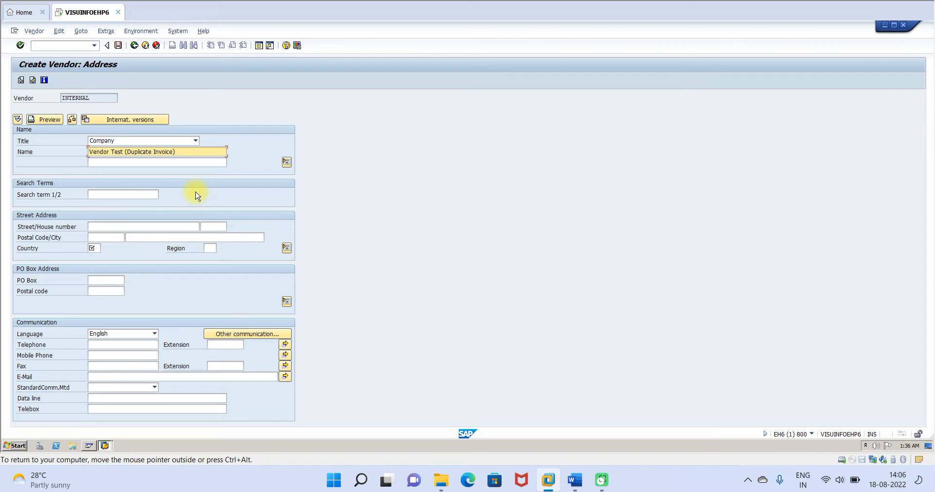
pyautogui.click(101, 247)
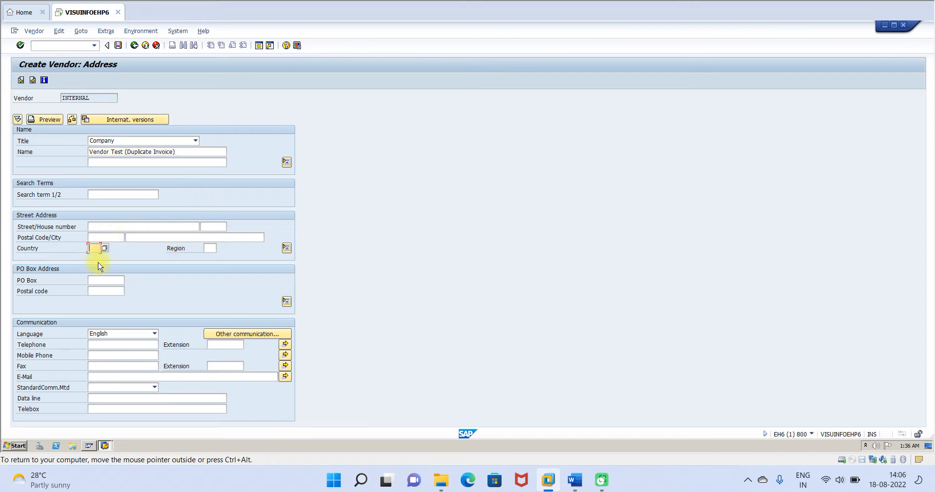
pyautogui.write('in')
pyautogui.press('Return')
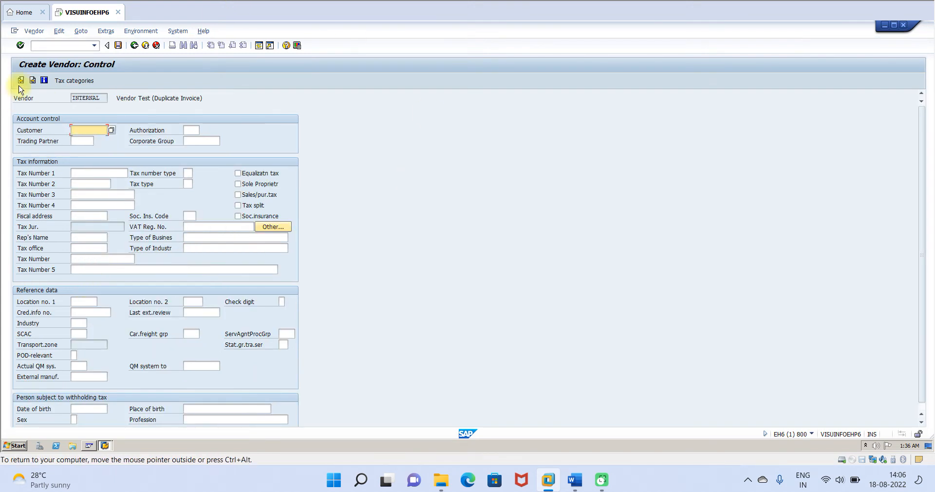
# Advance to the vendor's accounting information and enter reconciliation account 105100, sort key 012 and cash management group A1
pyautogui.click(33, 81)
pyautogui.click(35, 84)
pyautogui.press('Return')
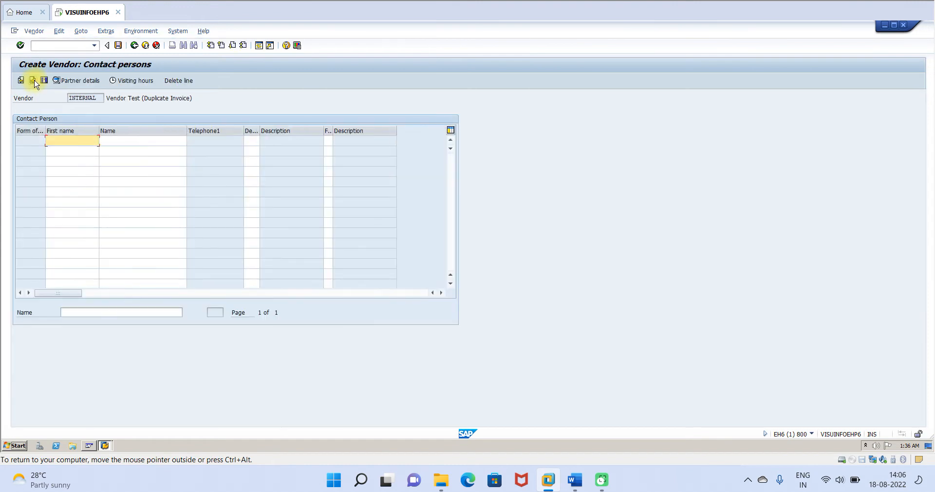
pyautogui.click(33, 81)
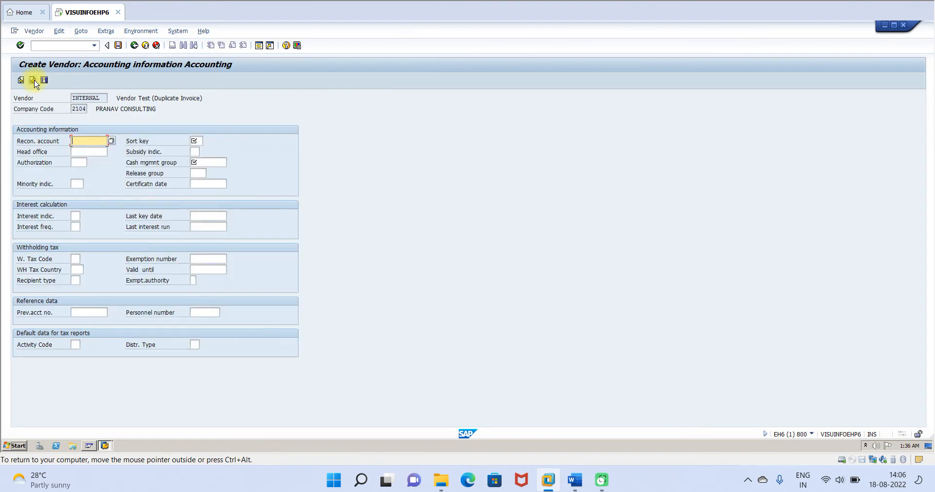
pyautogui.write('105100')
pyautogui.click(86, 152)
pyautogui.click(195, 141)
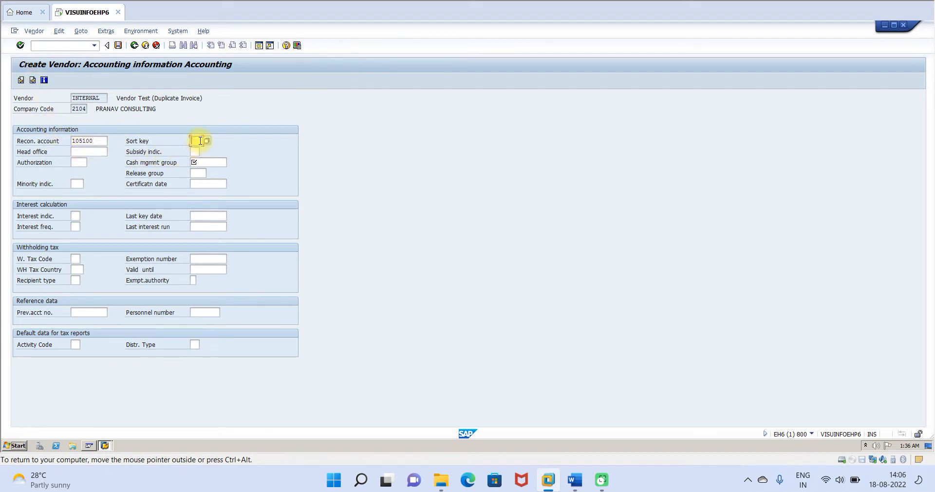
pyautogui.click(198, 152)
pyautogui.click(203, 163)
pyautogui.click(203, 172)
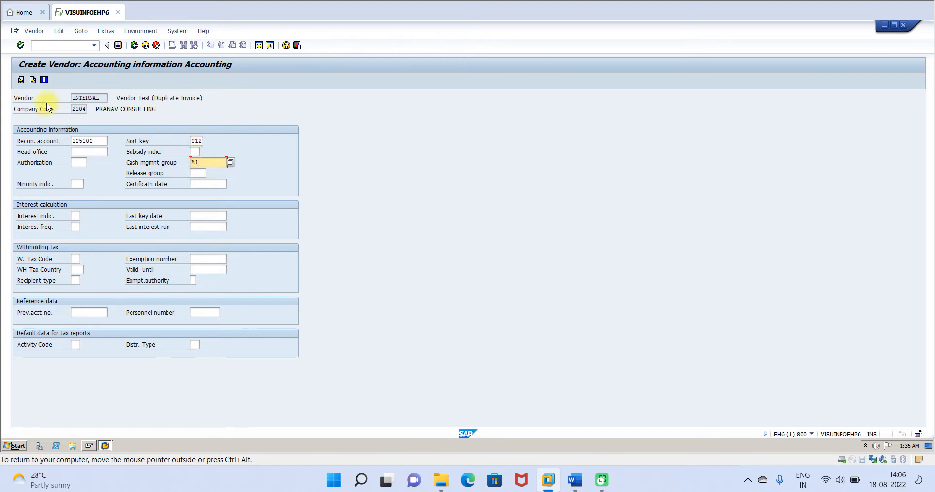
# Set the vendor's payment terms to Z001, enable the double invoice check and save the vendor
pyautogui.click(33, 80)
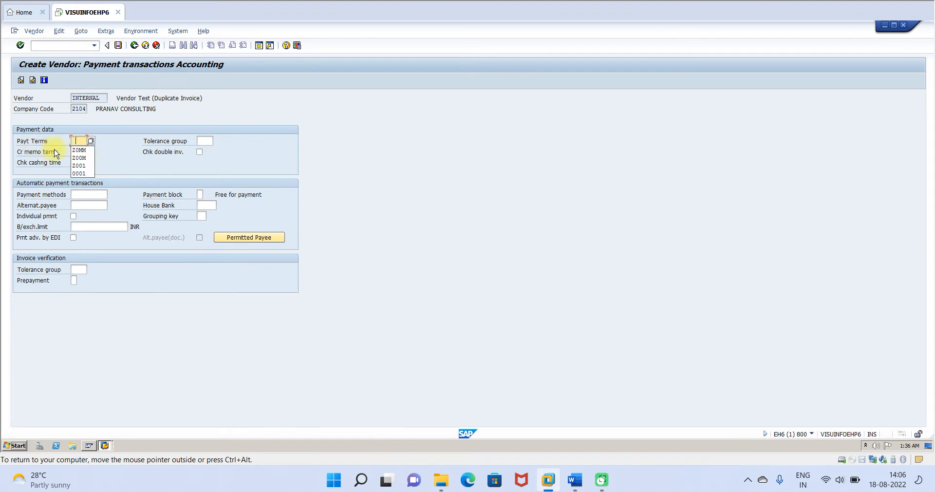
pyautogui.click(79, 165)
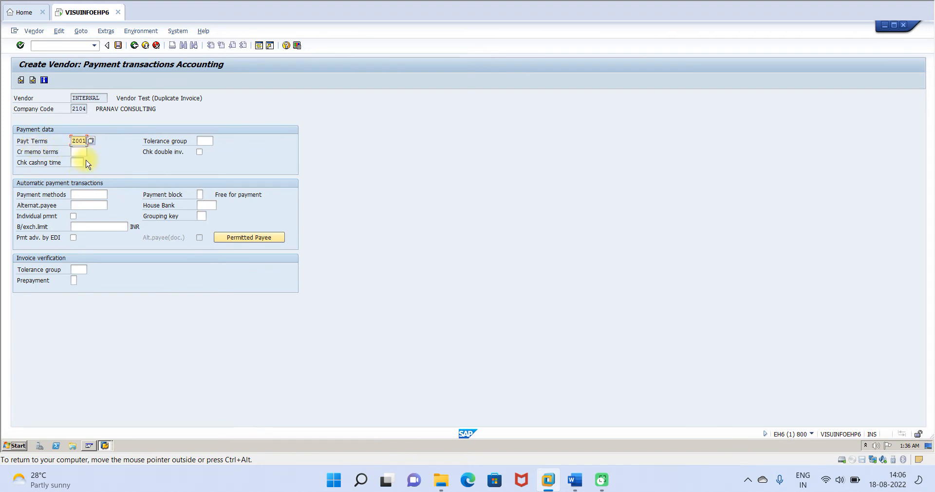
pyautogui.click(200, 153)
pyautogui.click(117, 45)
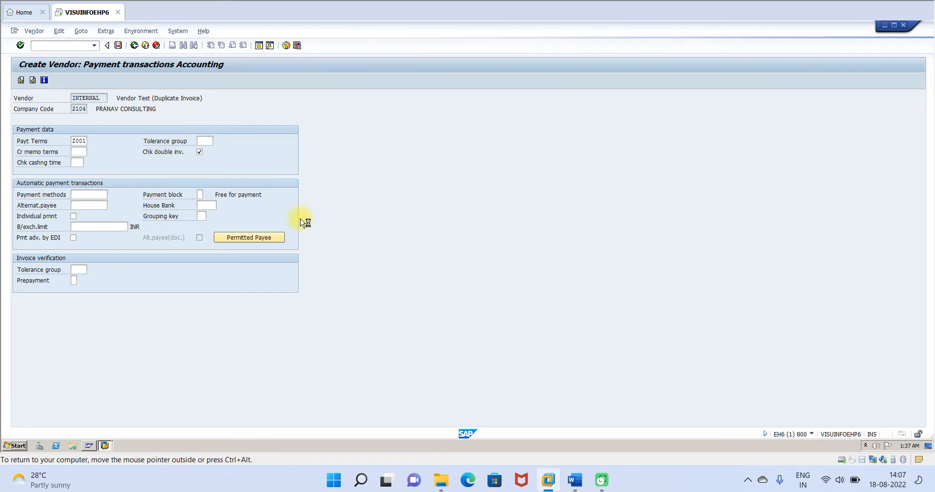
# Consult the Change Message Control section of the Word instructions, return to SAP and open transaction OBA5 for application area F5
pyautogui.click(575, 480)
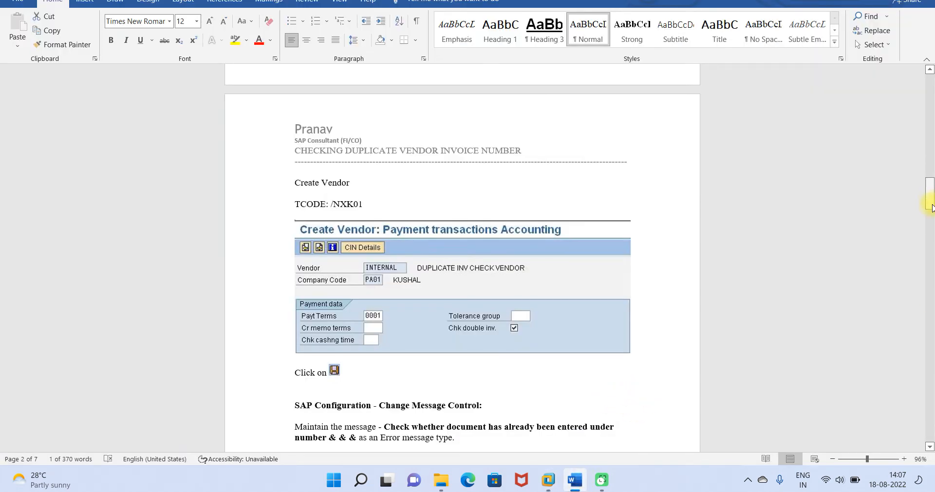
pyautogui.moveTo(931, 204); pyautogui.dragTo(930, 233)
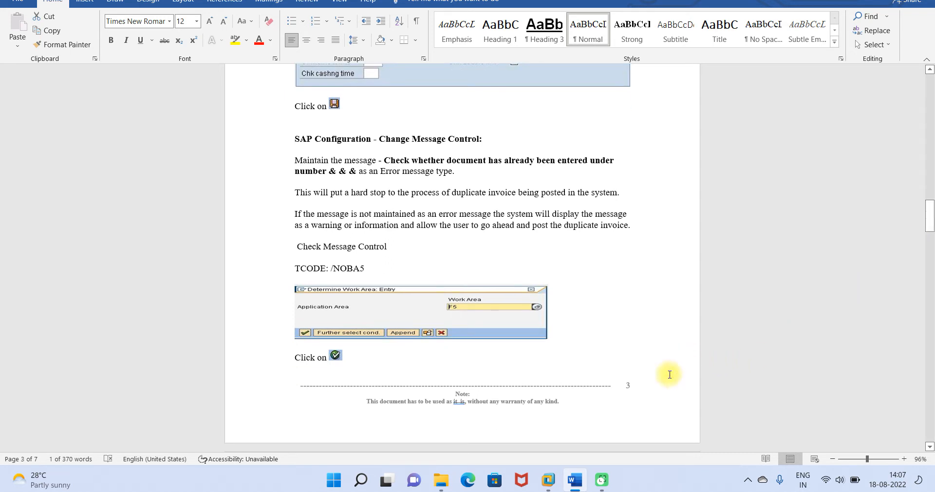
pyautogui.moveTo(548, 479)
pyautogui.click(568, 398)
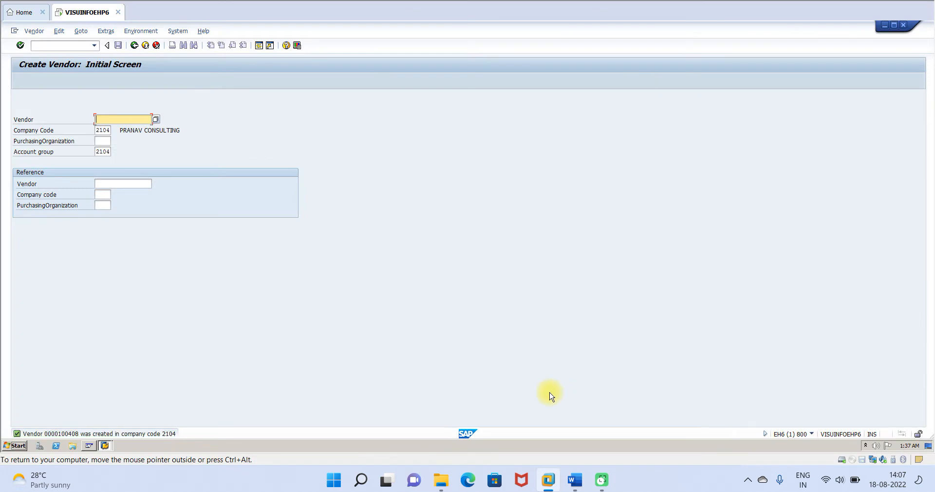
pyautogui.click(69, 44)
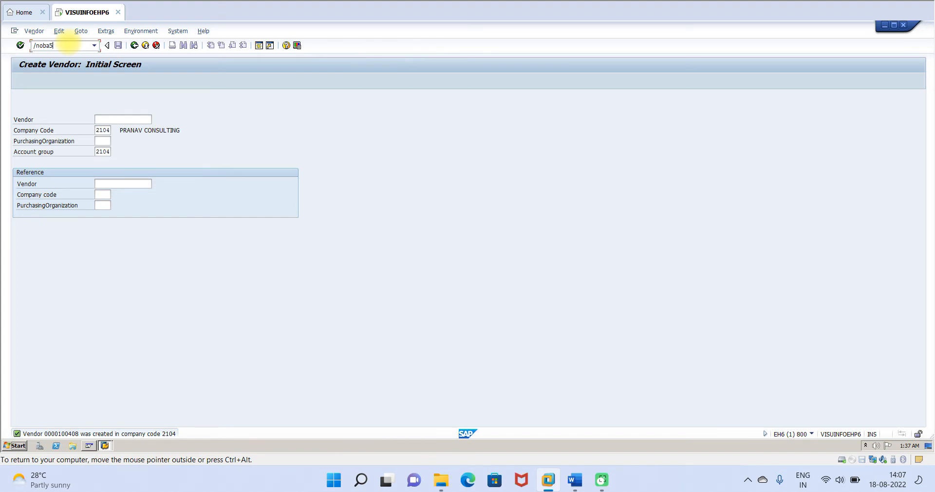
pyautogui.press('Return')
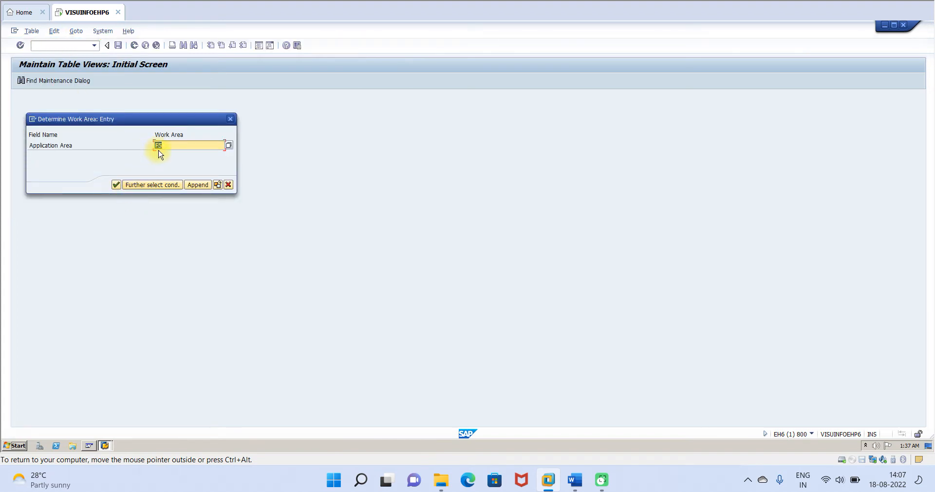
pyautogui.click(117, 184)
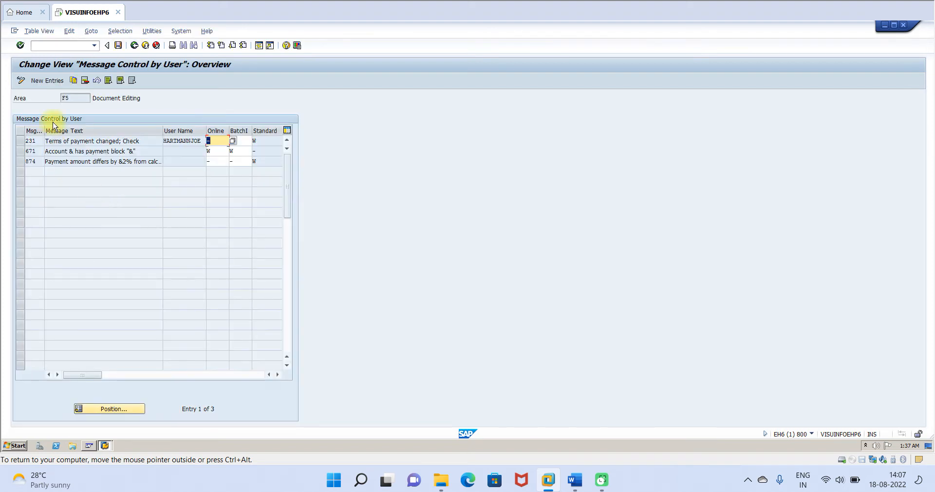
# Start new message control entries for area F5, consult the matching example in the Word instructions and return to SAP
pyautogui.click(49, 81)
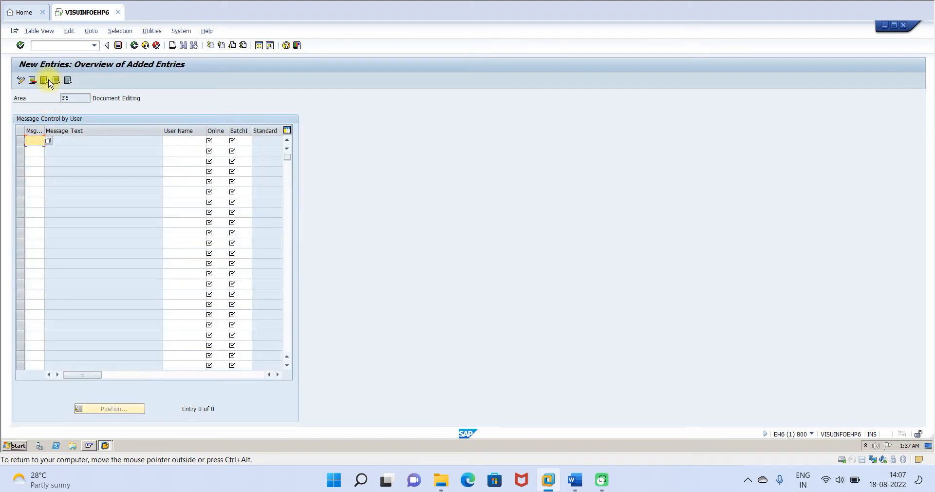
pyautogui.click(569, 479)
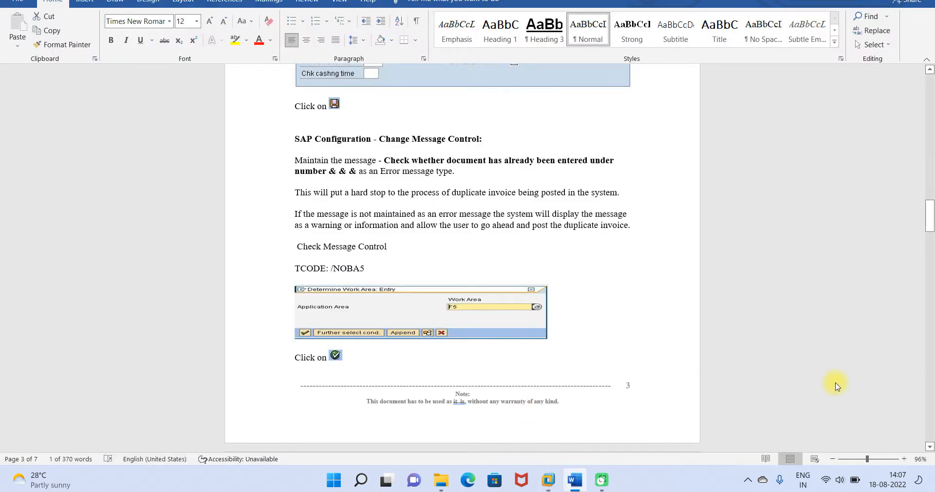
pyautogui.moveTo(928, 219); pyautogui.dragTo(928, 240)
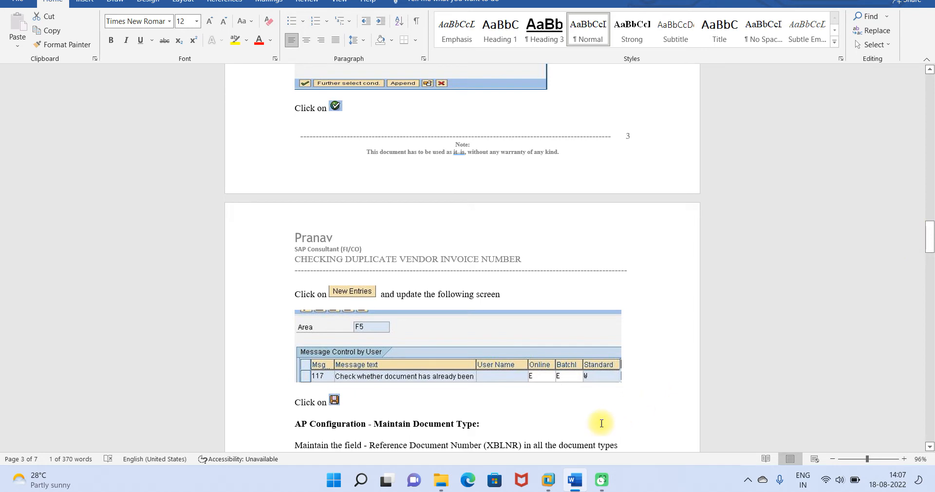
pyautogui.moveTo(551, 480)
pyautogui.click(591, 404)
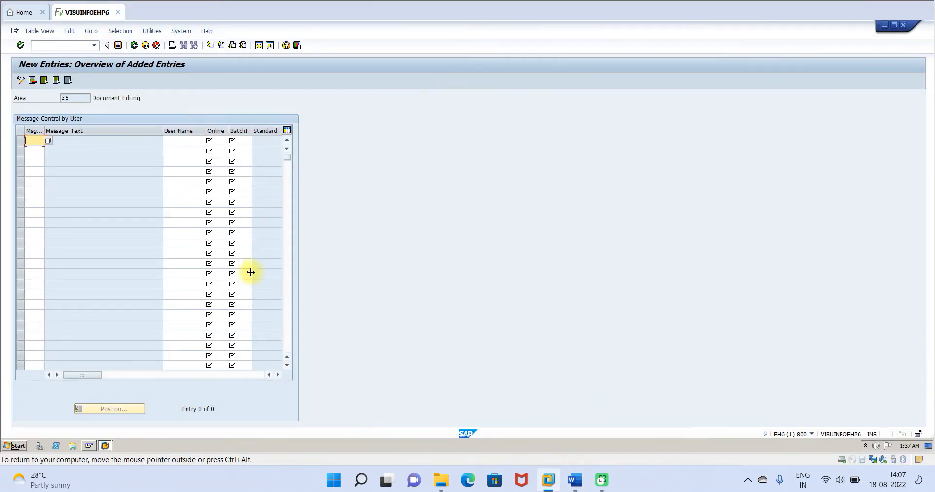
# Find message 117, Check whether document has already been entered, in the message list and enter it in the first row
pyautogui.click(47, 142)
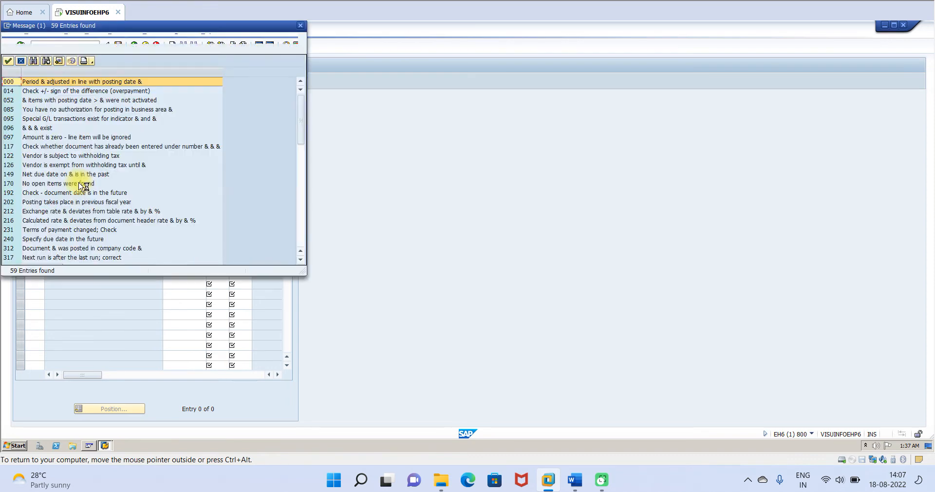
pyautogui.click(34, 62)
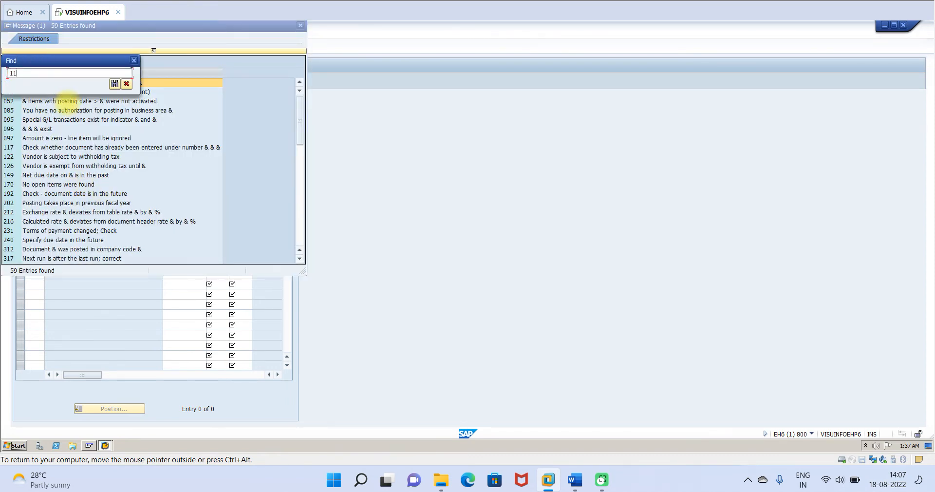
pyautogui.press('Return')
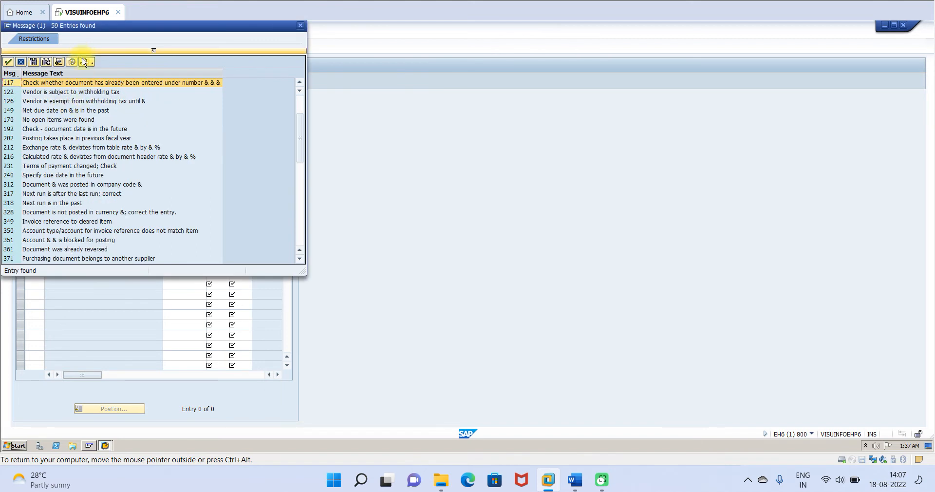
pyautogui.click(91, 87)
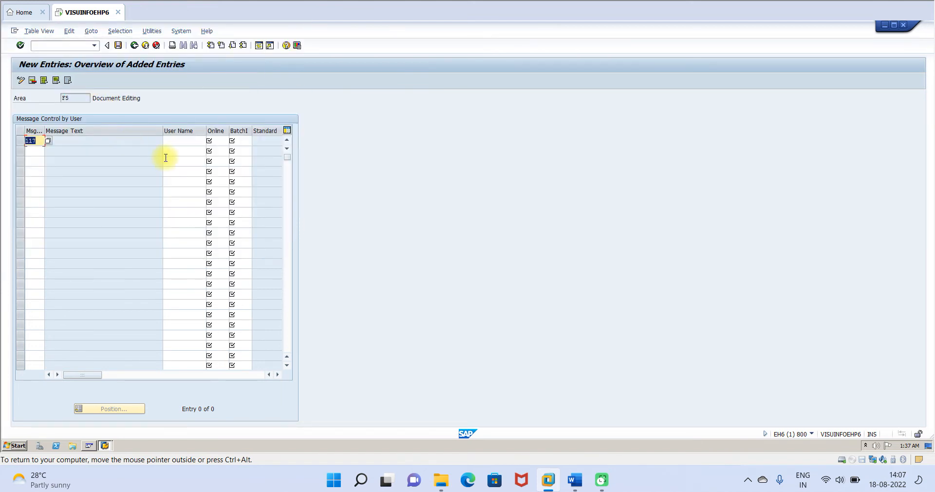
pyautogui.press('Return')
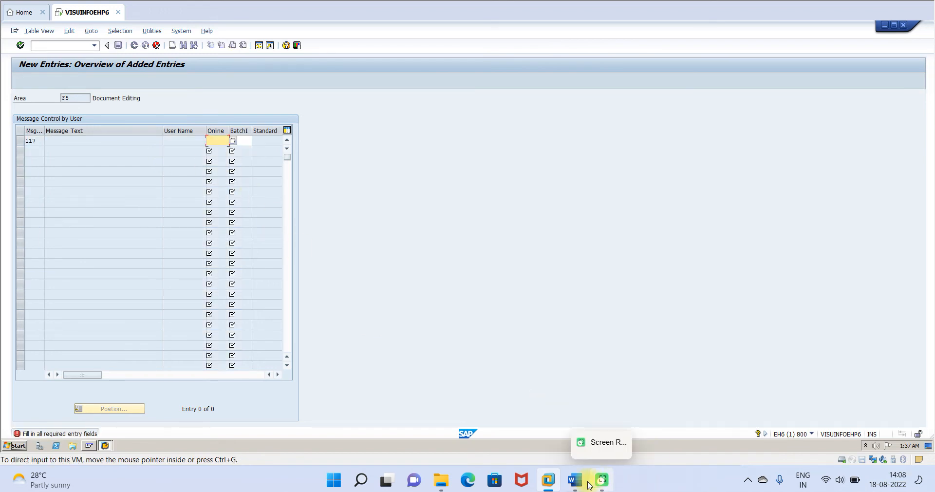
# Recheck the message types in the Word instructions, return to SAP and set Online and BatchI to E for message 117
pyautogui.click(572, 489)
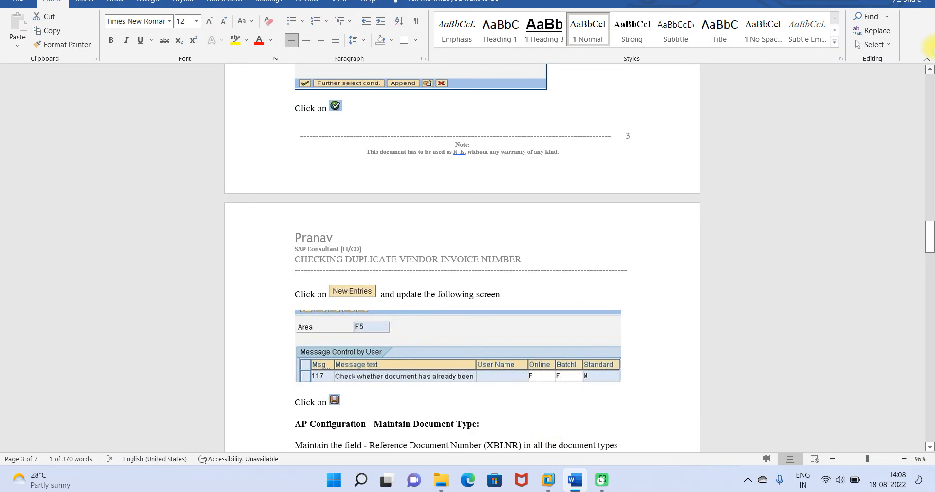
pyautogui.moveTo(548, 484)
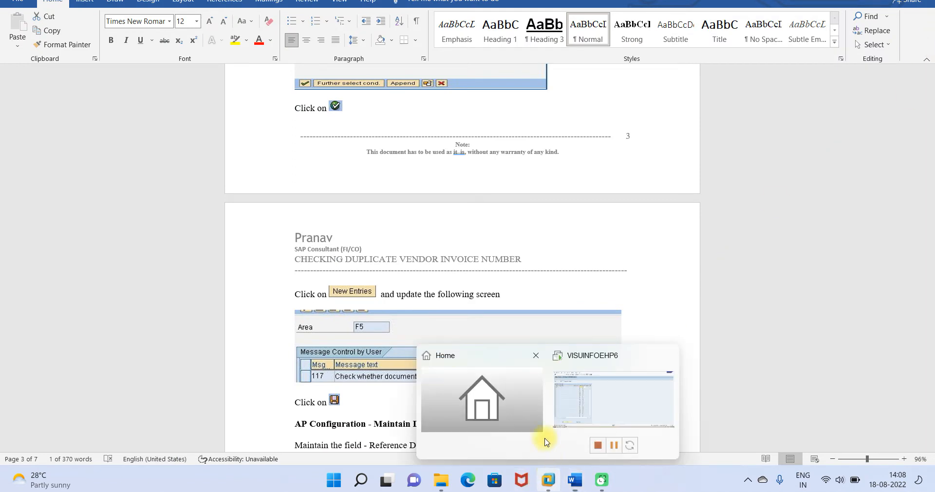
pyautogui.click(579, 396)
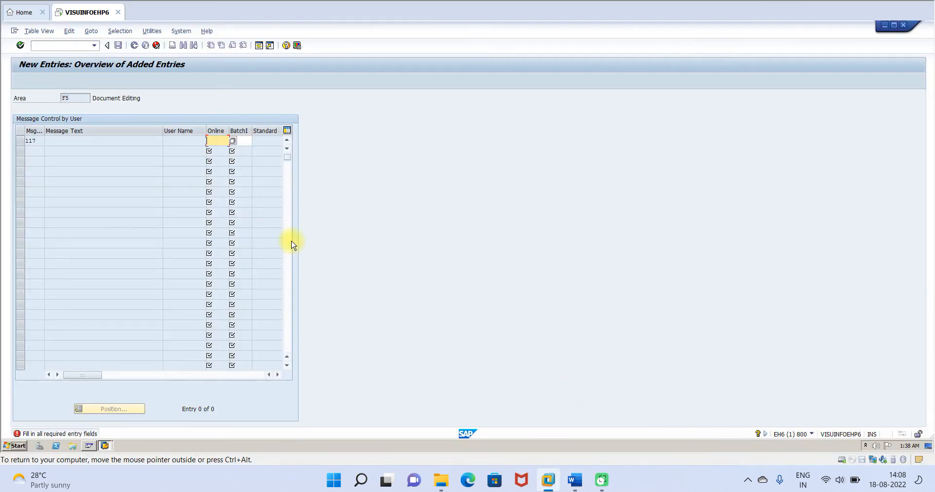
pyautogui.press('Tab')
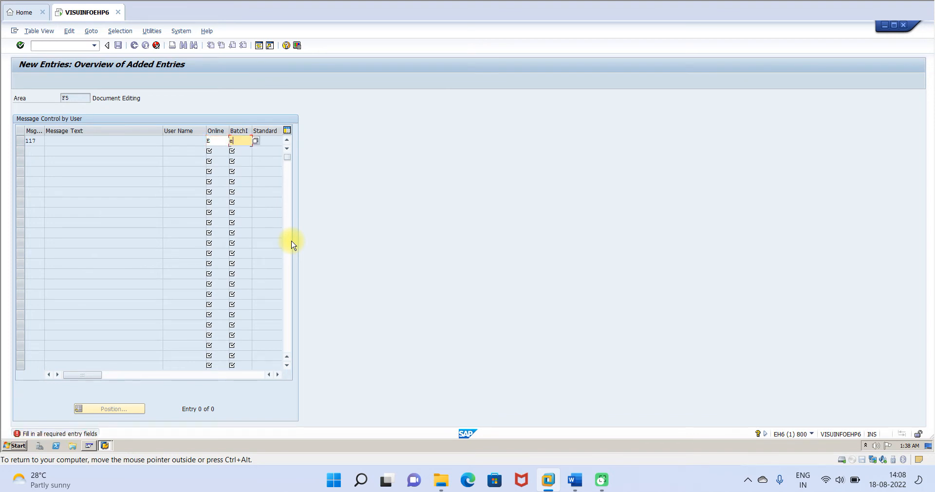
# Set the Online and BatchI types of message 117 to E (Errors) and save the entry in the proposed customizing request
pyautogui.write('e')
pyautogui.press('Return')
pyautogui.click(214, 143)
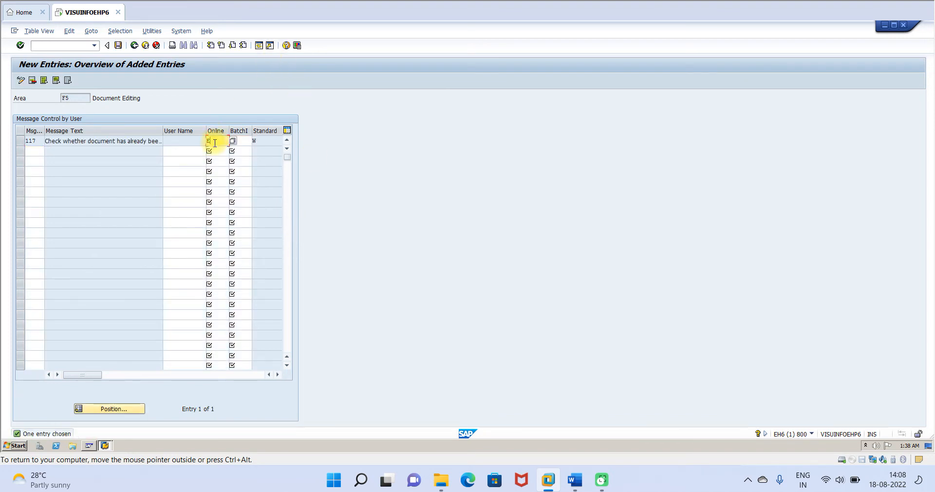
pyautogui.press('F4')
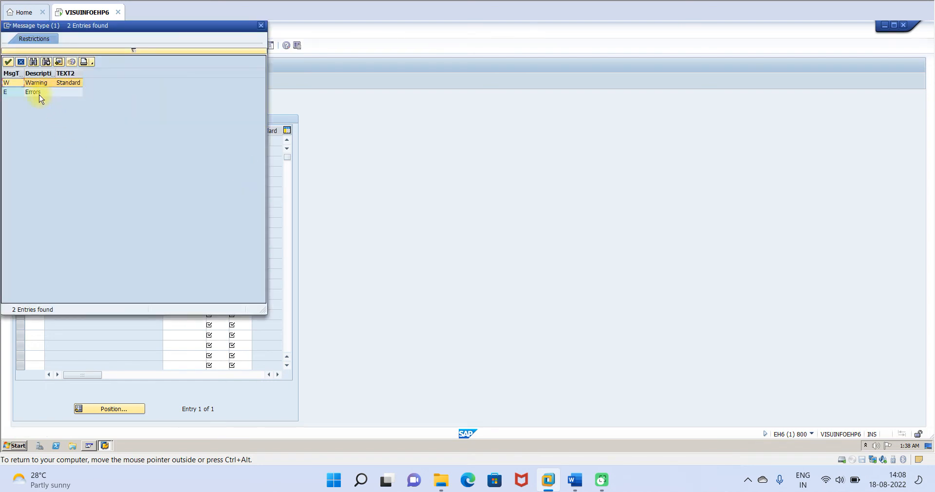
pyautogui.click(39, 95)
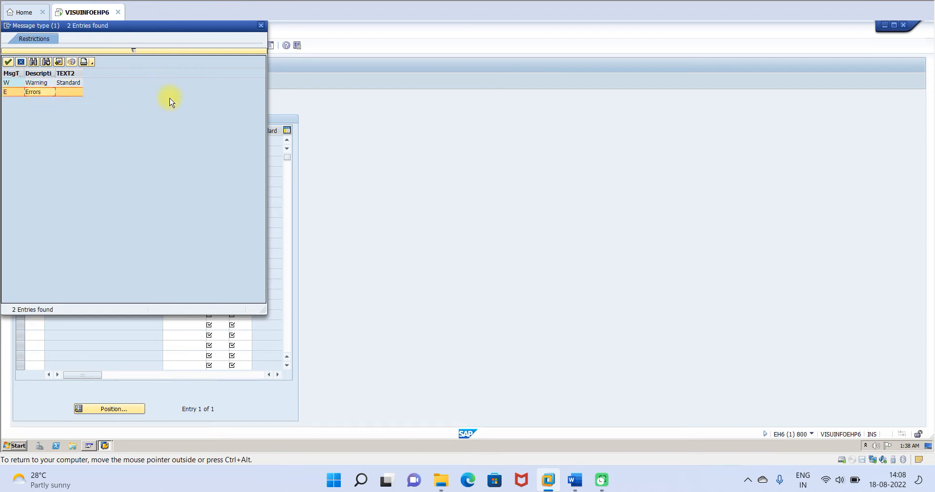
pyautogui.doubleClick(22, 95)
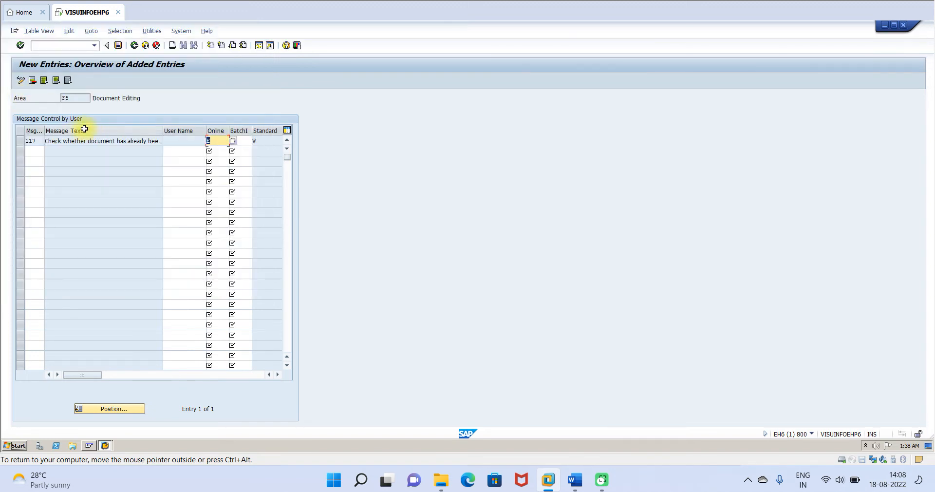
pyautogui.click(119, 45)
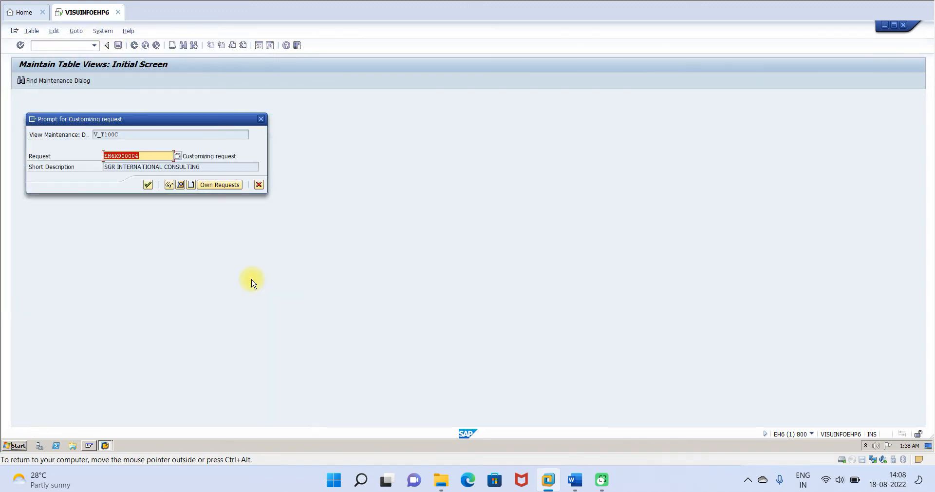
pyautogui.click(148, 185)
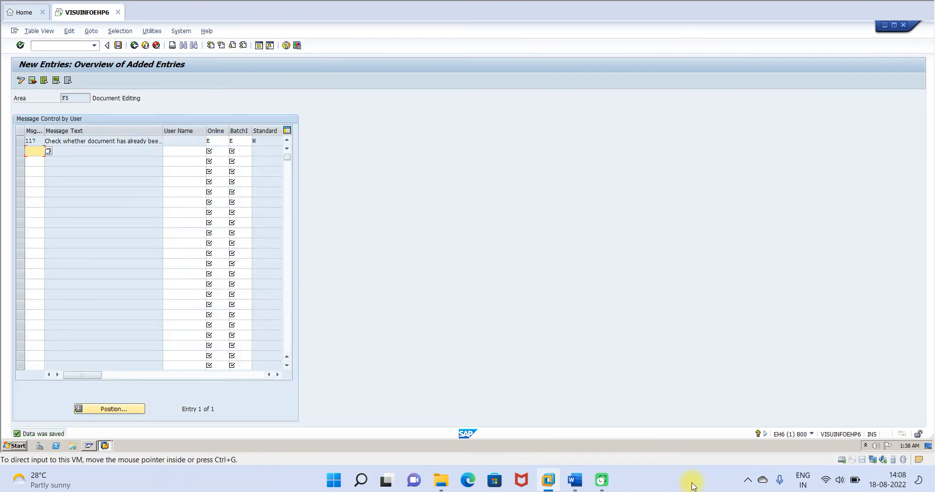
# Consult the Maintain Document Type section of the Word instructions, return to SAP and open transaction OBA7
pyautogui.click(574, 479)
pyautogui.moveTo(926, 224); pyautogui.dragTo(929, 264)
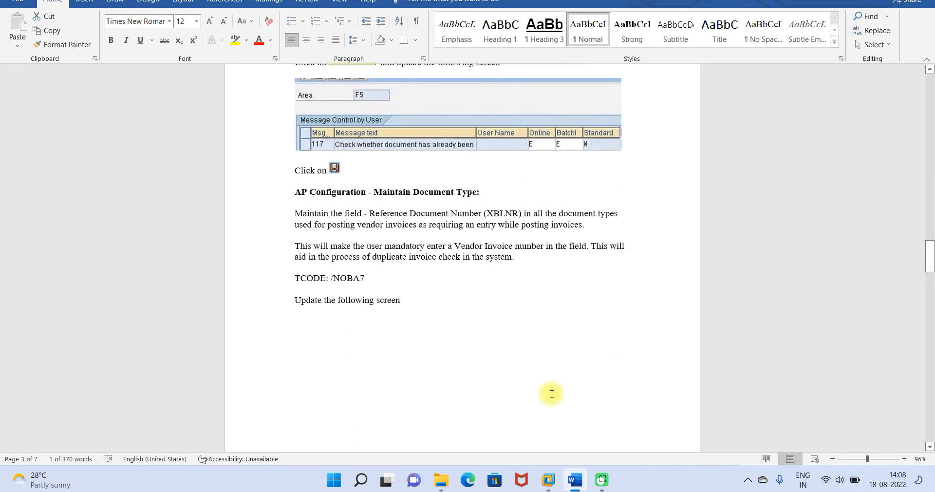
pyautogui.moveTo(553, 487)
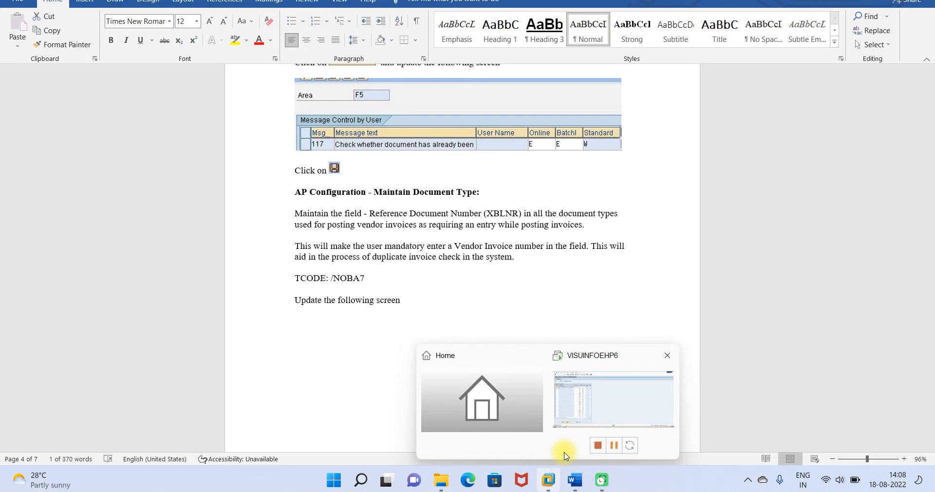
pyautogui.click(579, 384)
pyautogui.click(47, 46)
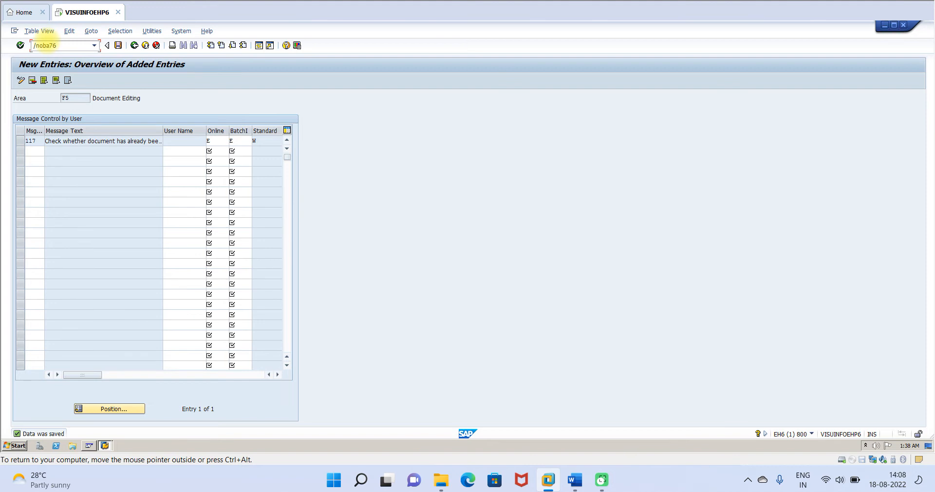
pyautogui.press('Return')
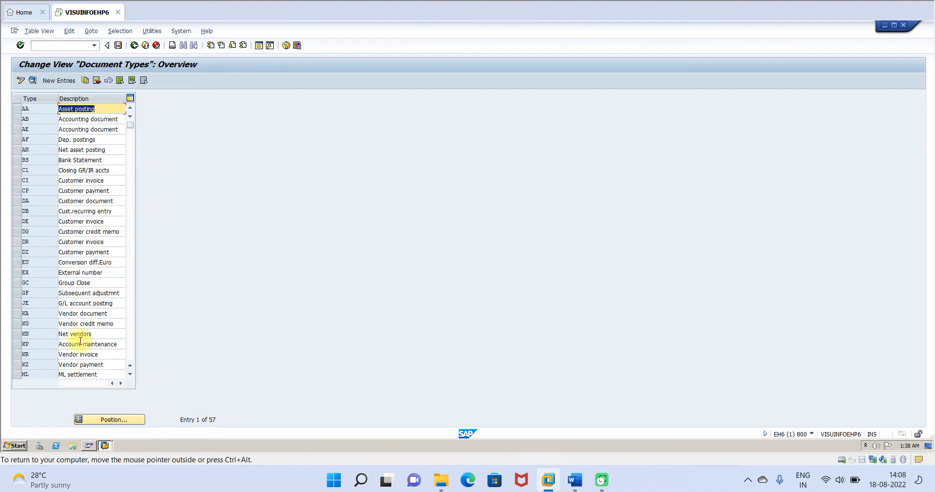
# Find document type KR, open its details and make Reference number required during document entry
pyautogui.click(117, 421)
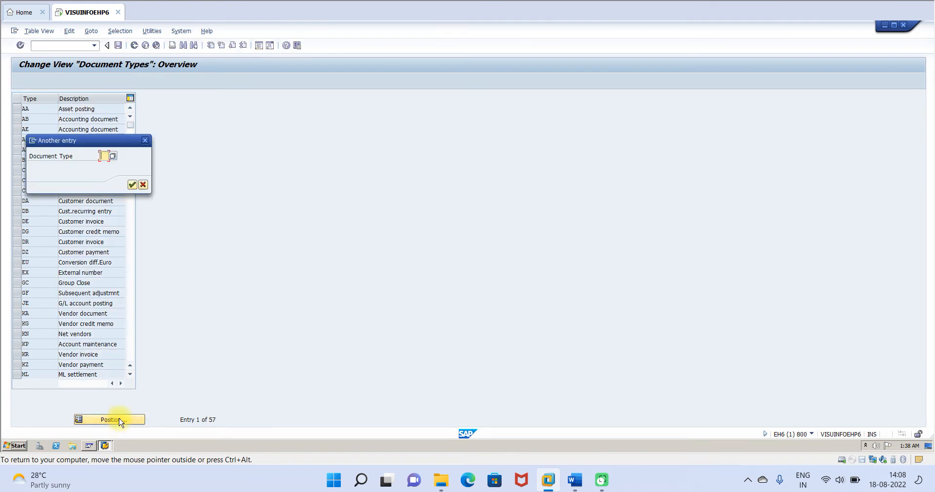
pyautogui.write('kr')
pyautogui.press('Return')
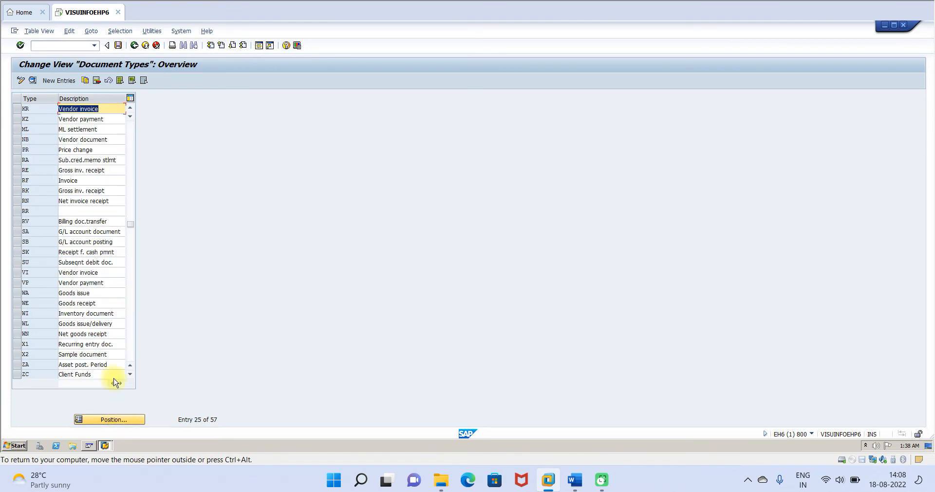
pyautogui.click(17, 108)
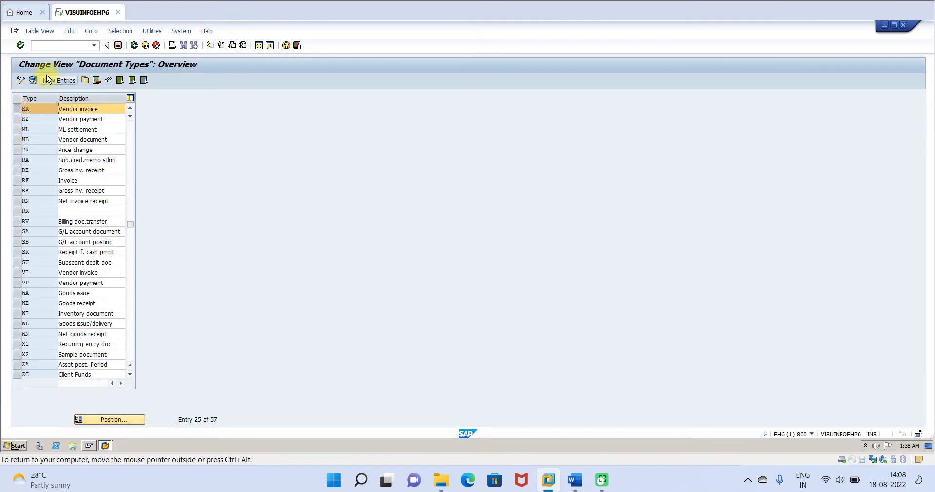
pyautogui.click(32, 82)
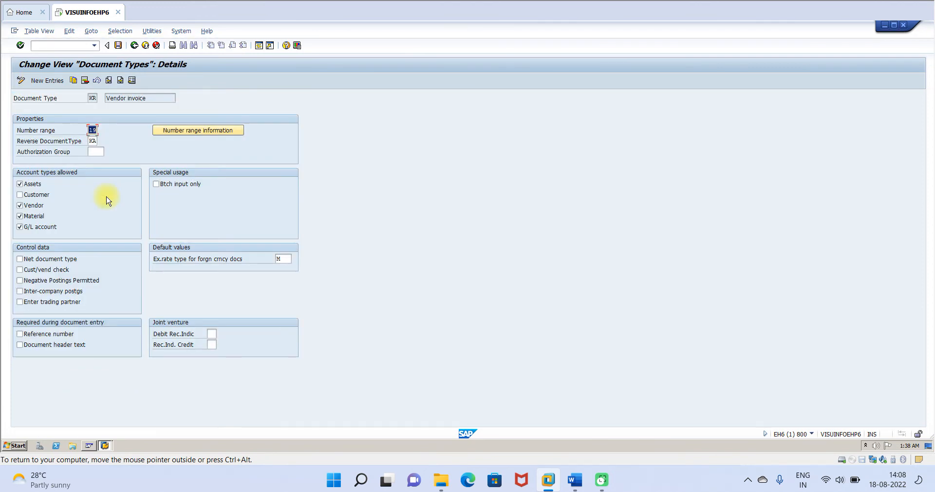
pyautogui.click(19, 334)
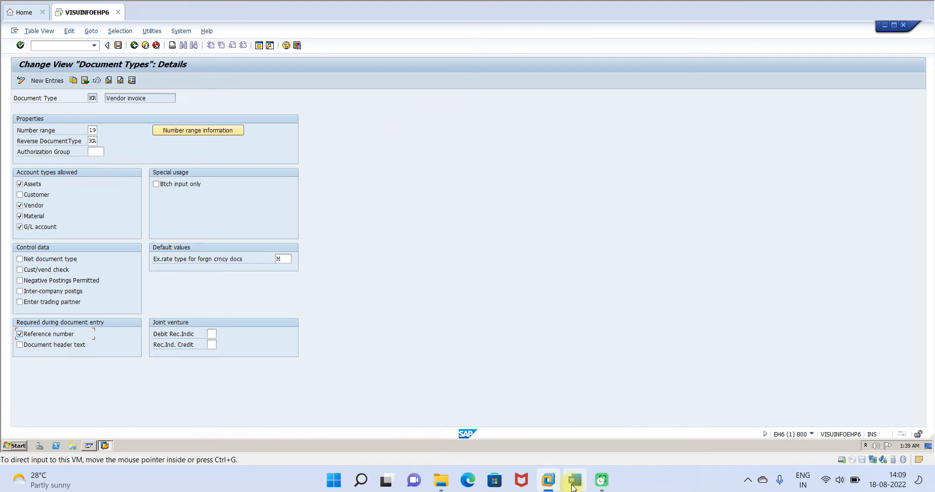
# Compare the KR settings with the example in the Word instructions, return to SAP and save them in the proposed customizing request
pyautogui.click(591, 386)
pyautogui.moveTo(928, 233); pyautogui.dragTo(930, 317)
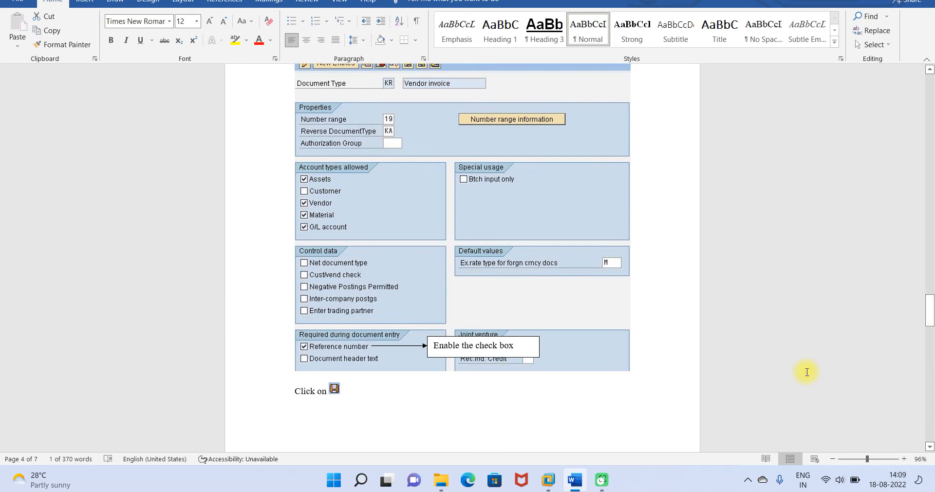
pyautogui.moveTo(548, 480)
pyautogui.click(577, 416)
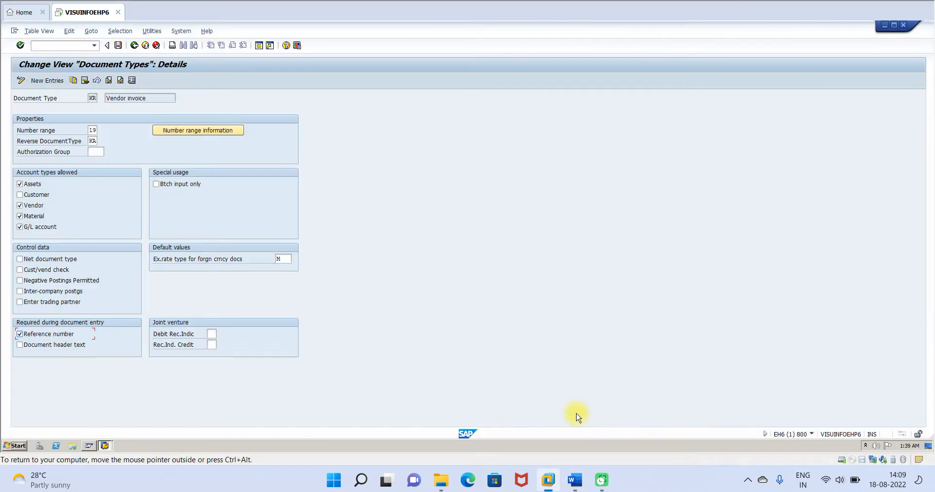
pyautogui.click(118, 45)
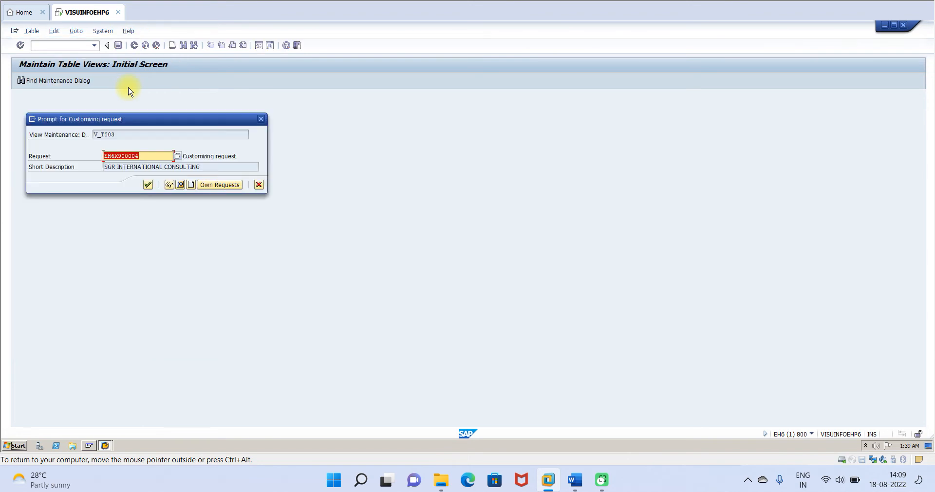
pyautogui.click(148, 187)
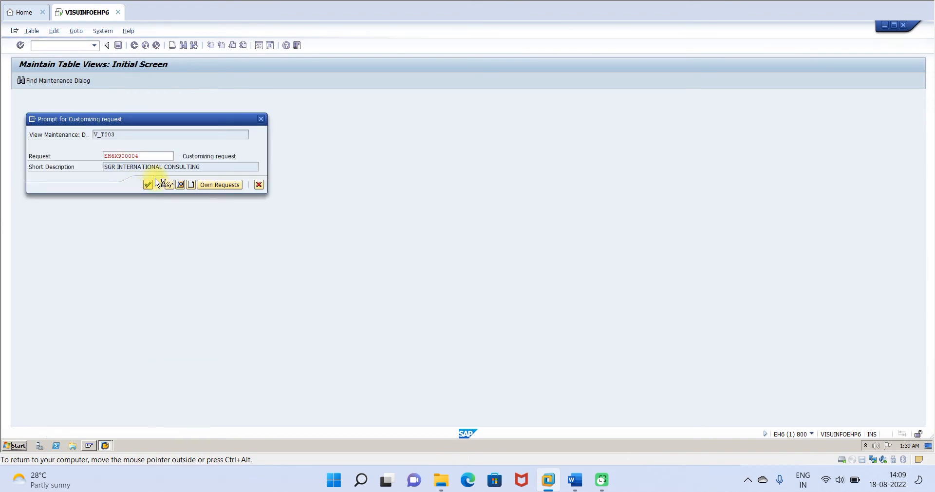
# Consult the Raise Purchase Invoice section of the Word instructions, return to SAP and open transaction FB60
pyautogui.click(575, 481)
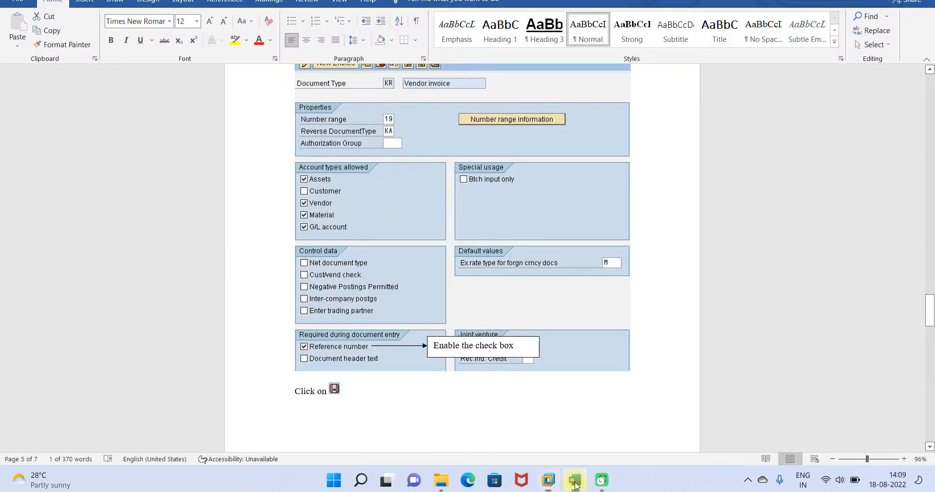
pyautogui.moveTo(929, 316); pyautogui.dragTo(926, 356)
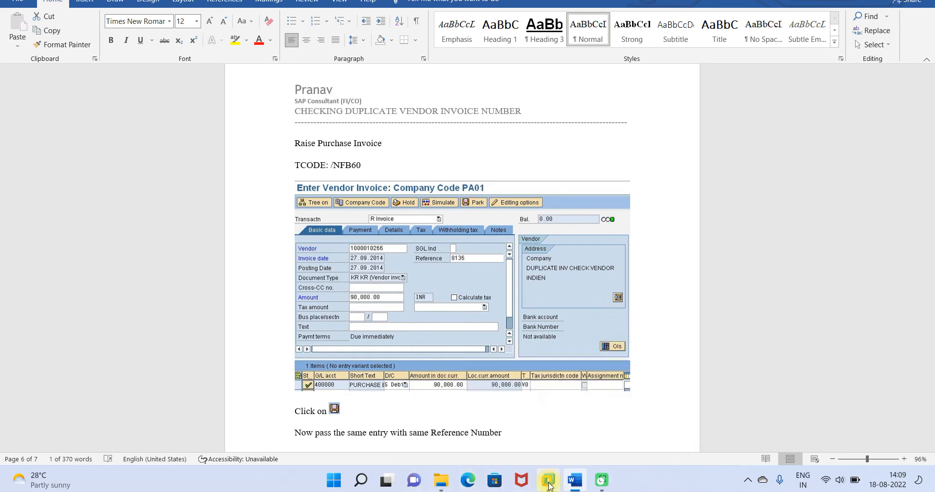
pyautogui.moveTo(549, 486)
pyautogui.click(574, 409)
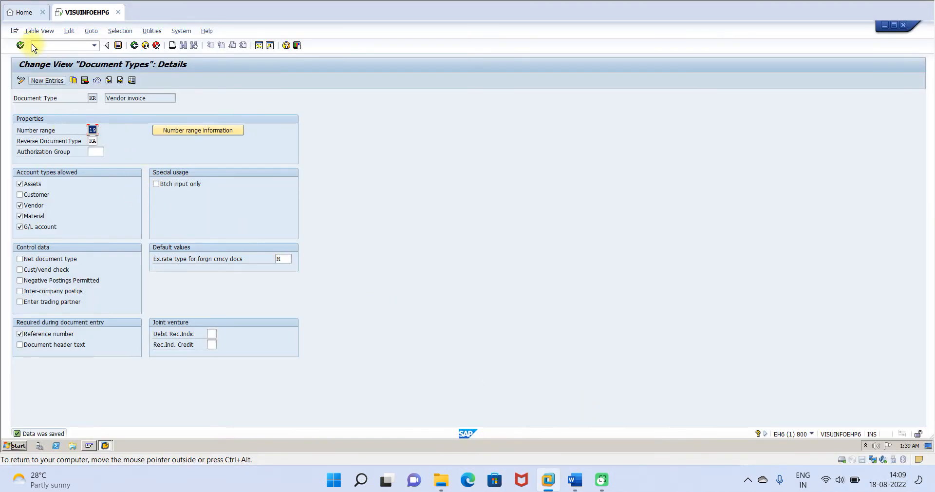
pyautogui.click(48, 46)
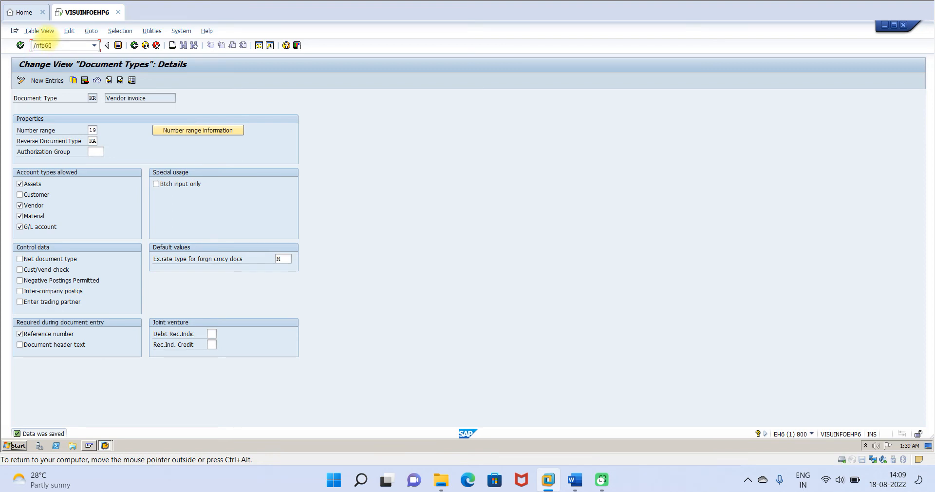
pyautogui.press('Return')
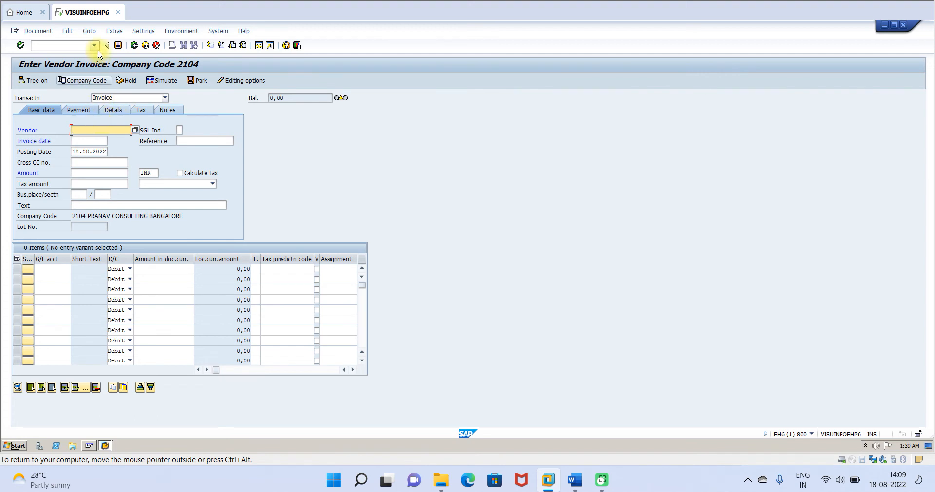
pyautogui.click(110, 32)
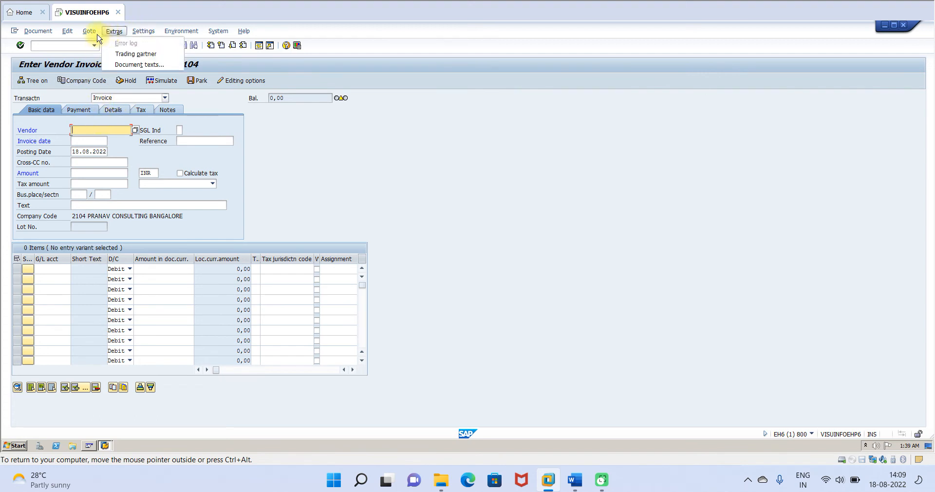
pyautogui.moveTo(68, 34)
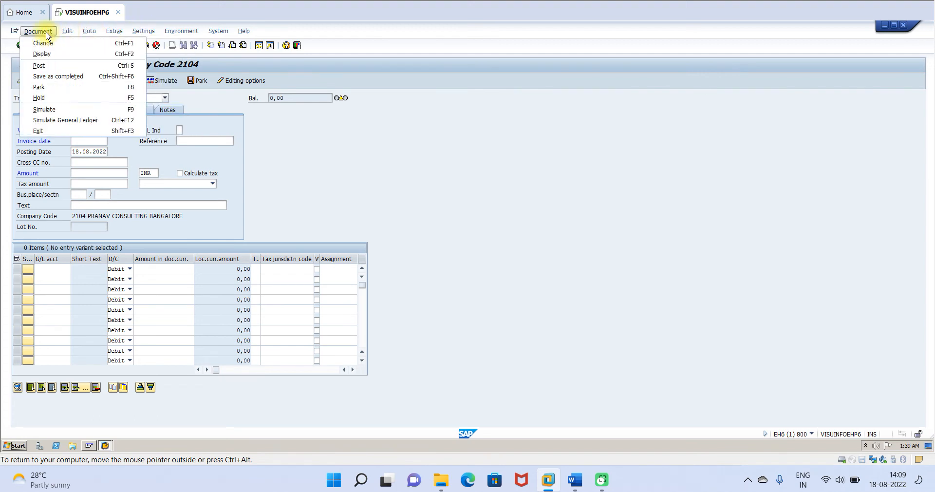
pyautogui.moveTo(144, 36)
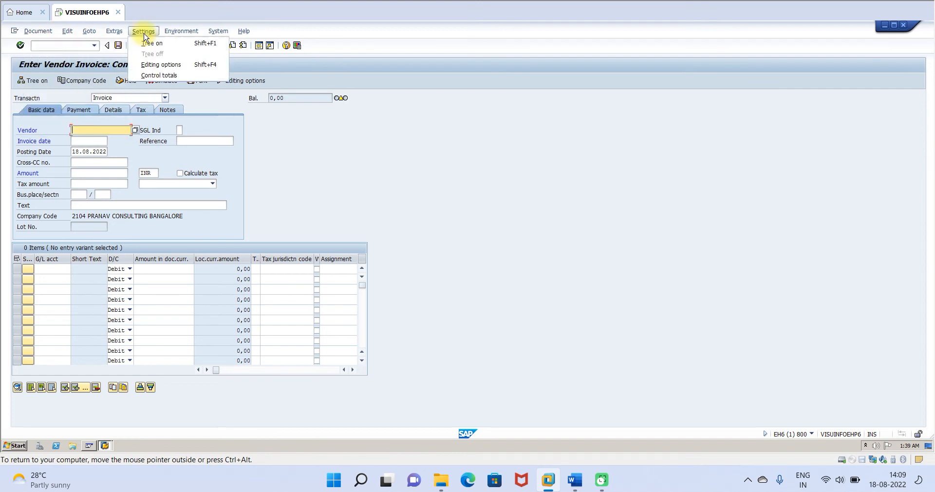
pyautogui.click(412, 195)
# Confirm company code 2104 for the invoice and pick the vendor Vendor Test (Duplicate Invoice) through the vendor search
pyautogui.click(90, 80)
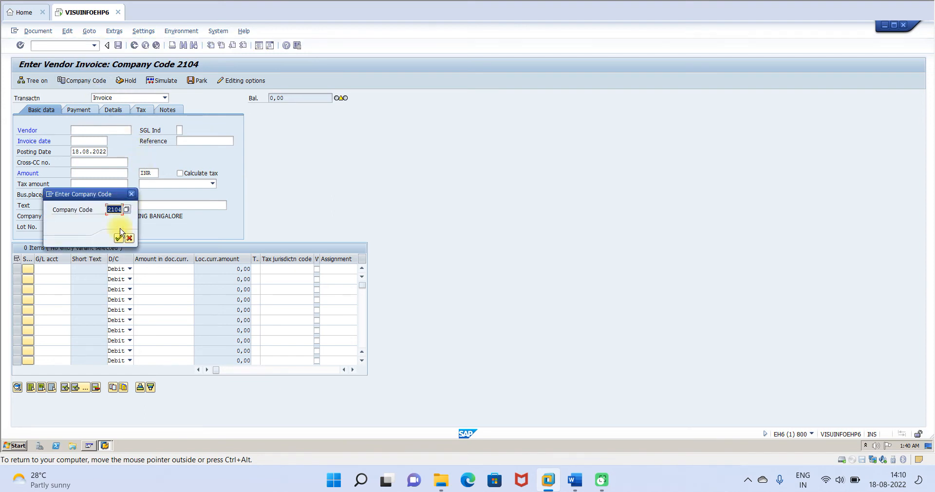
pyautogui.click(118, 238)
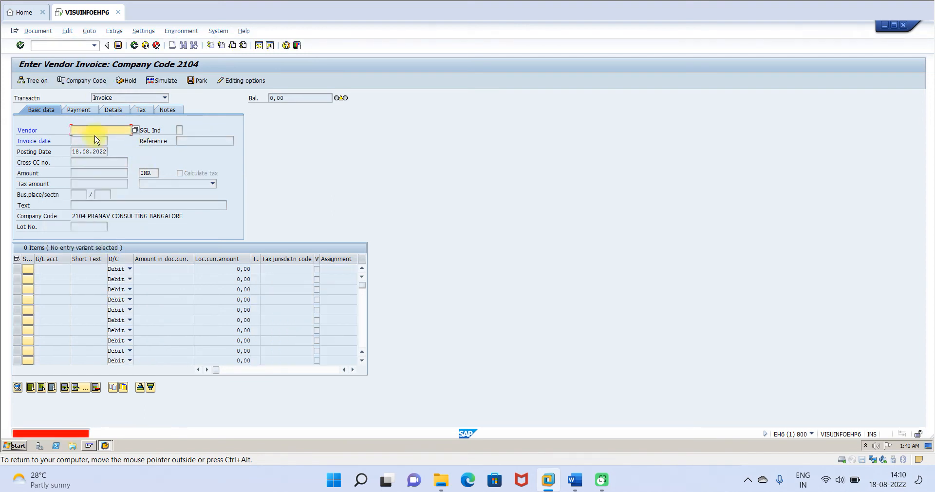
pyautogui.click(136, 130)
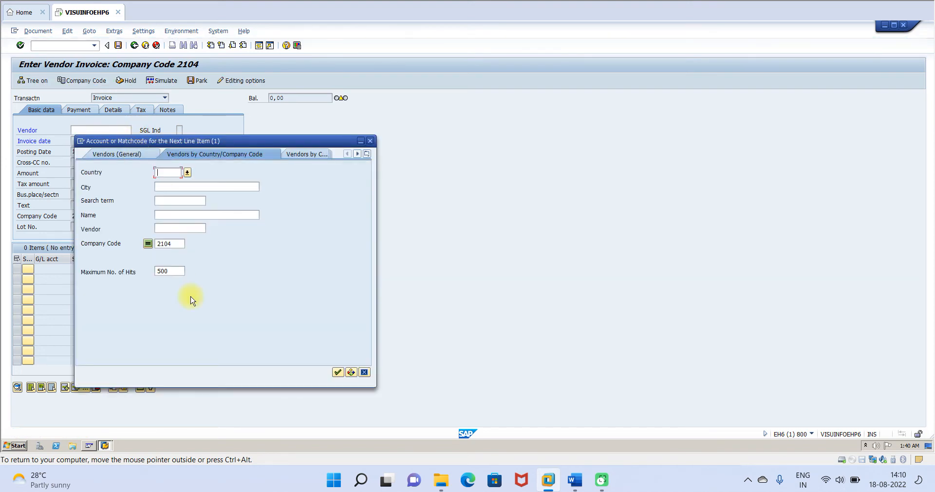
pyautogui.click(337, 372)
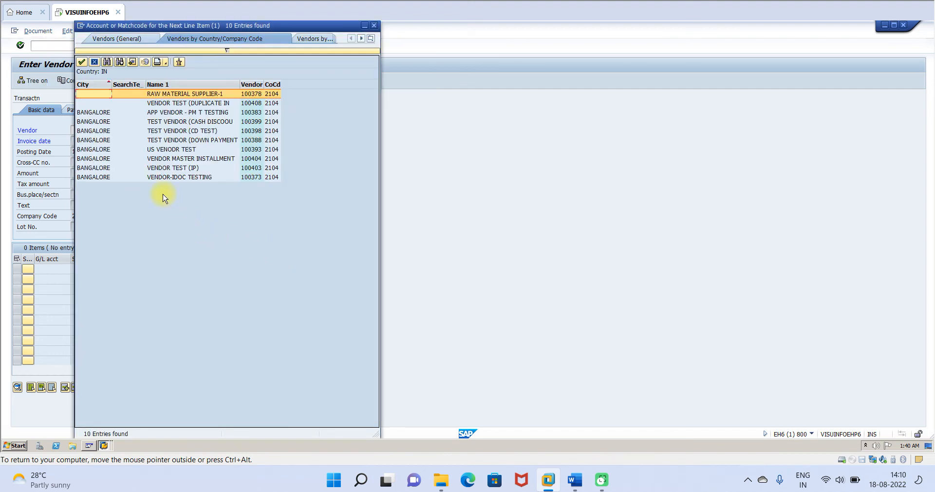
pyautogui.doubleClick(189, 103)
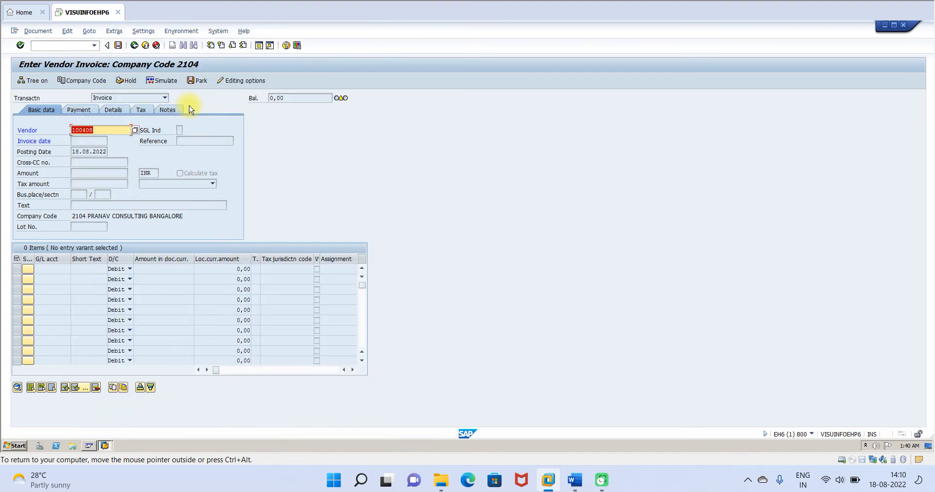
pyautogui.press('Return')
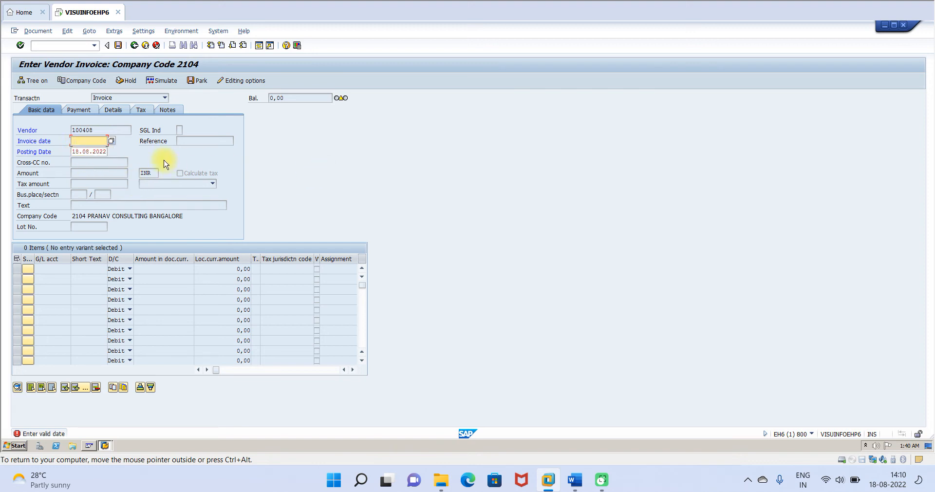
# Enter 18.08.2022 as the invoice date and 1919 as the reference of the vendor invoice
pyautogui.write('18.08.2022')
pyautogui.press('Return')
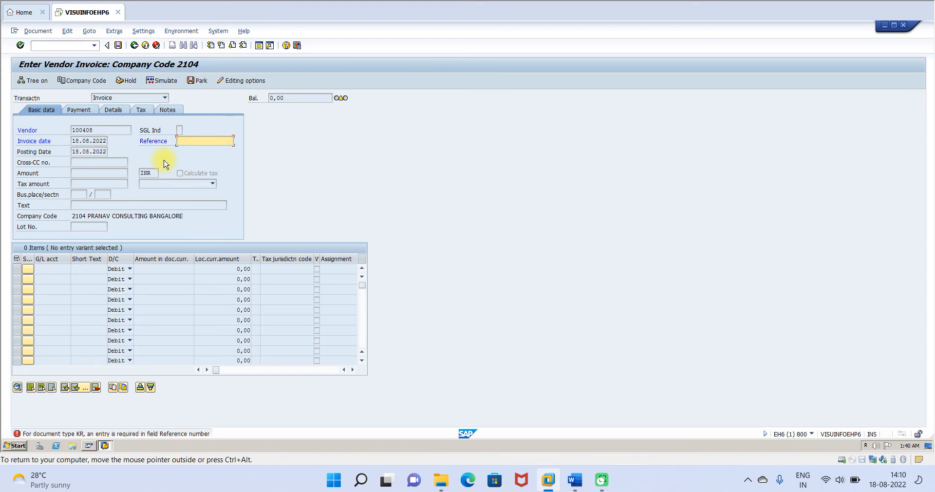
pyautogui.write('1919')
pyautogui.press('Return')
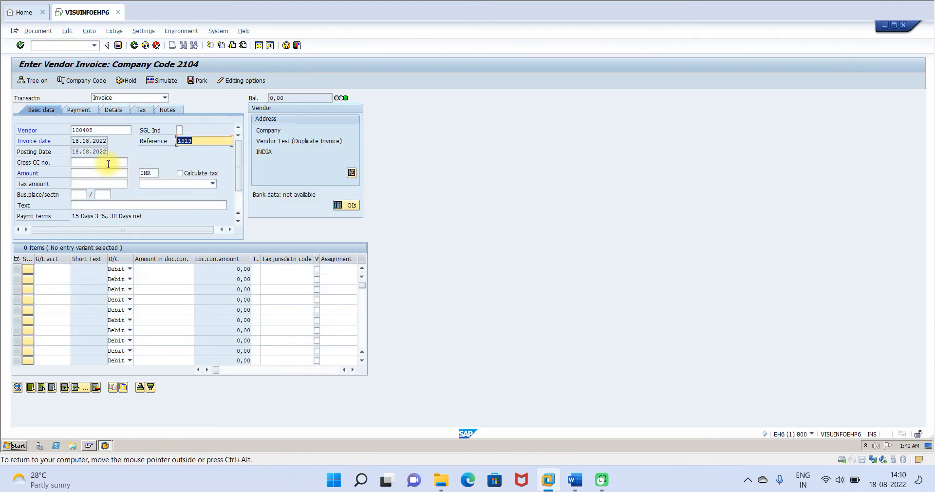
# Set the invoice amount to 1000 INR and choose G/L account 400001 PURCHASE A/C for the first line item through the account search
pyautogui.click(98, 174)
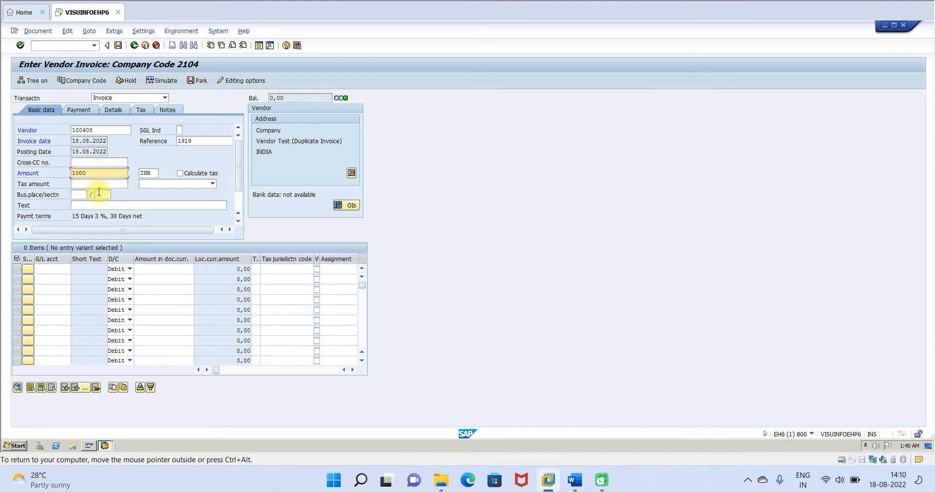
pyautogui.click(50, 268)
pyautogui.click(73, 270)
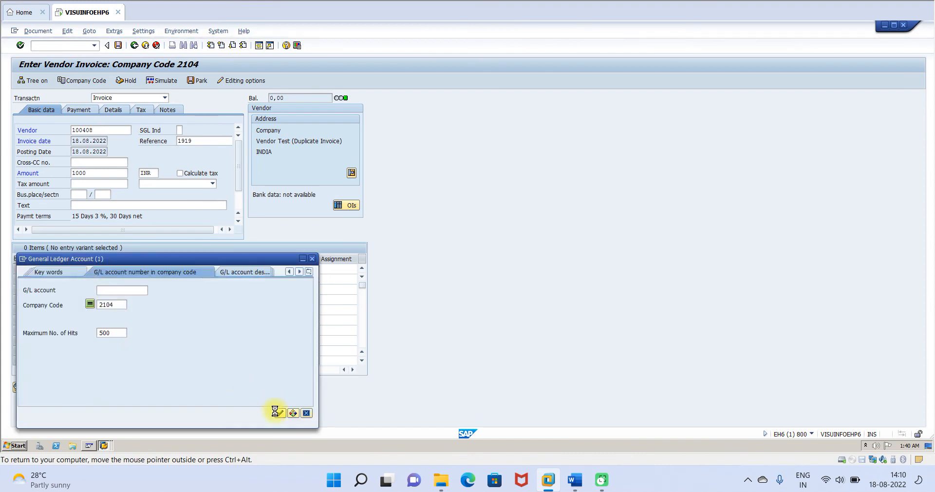
pyautogui.click(277, 412)
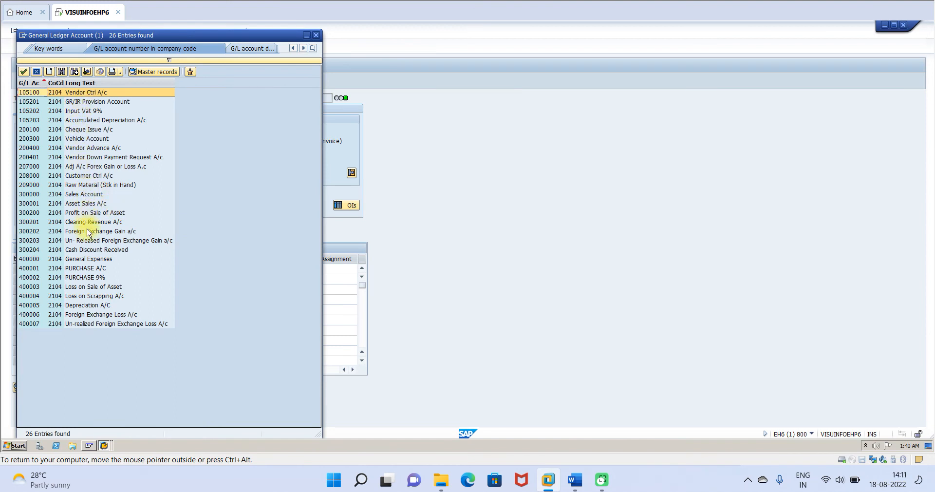
pyautogui.doubleClick(74, 268)
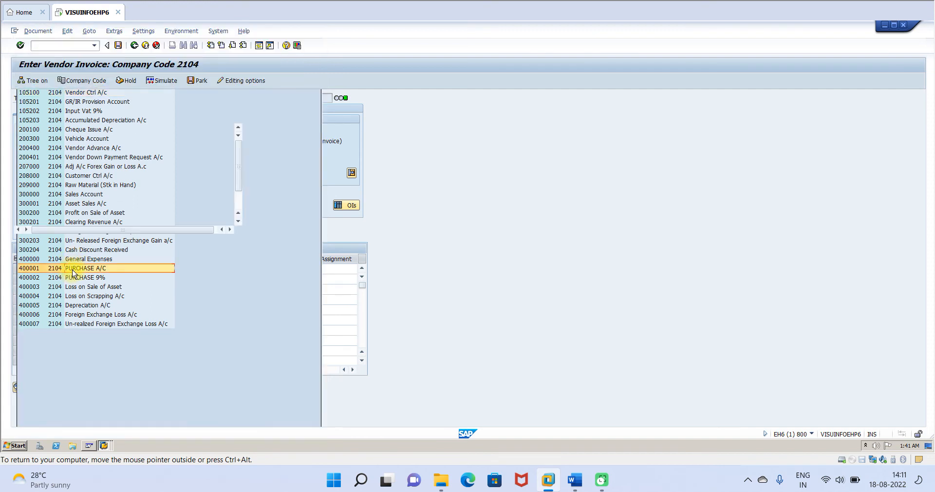
# Enter 1000 as the debit amount of the purchase line item, and simulate and post the vendor invoice
pyautogui.click(175, 272)
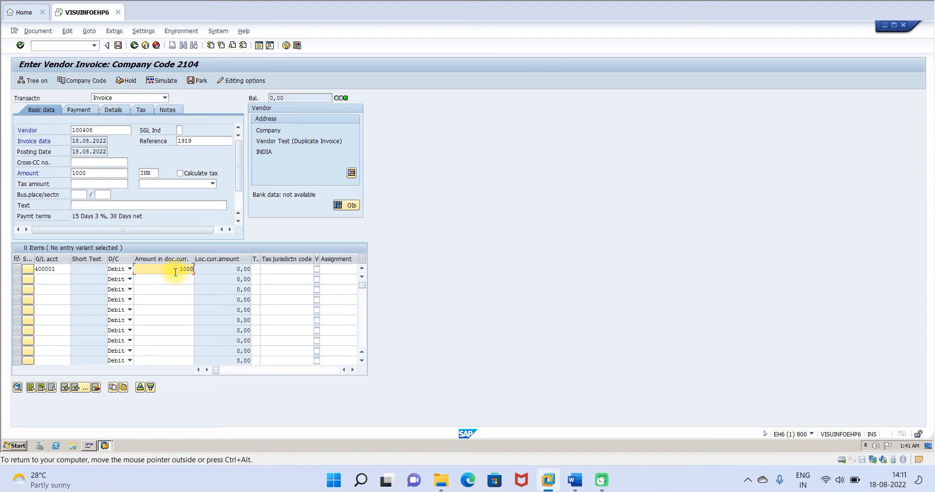
pyautogui.write('1000')
pyautogui.press('Return')
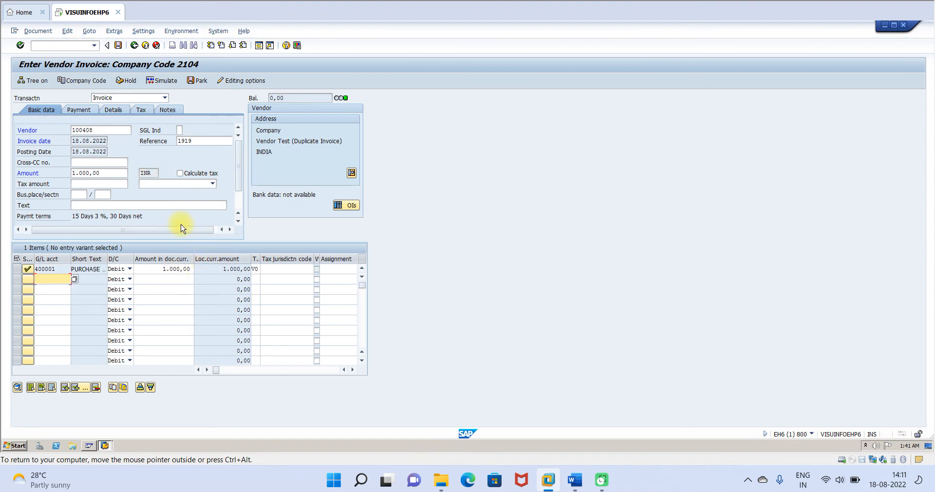
pyautogui.click(172, 80)
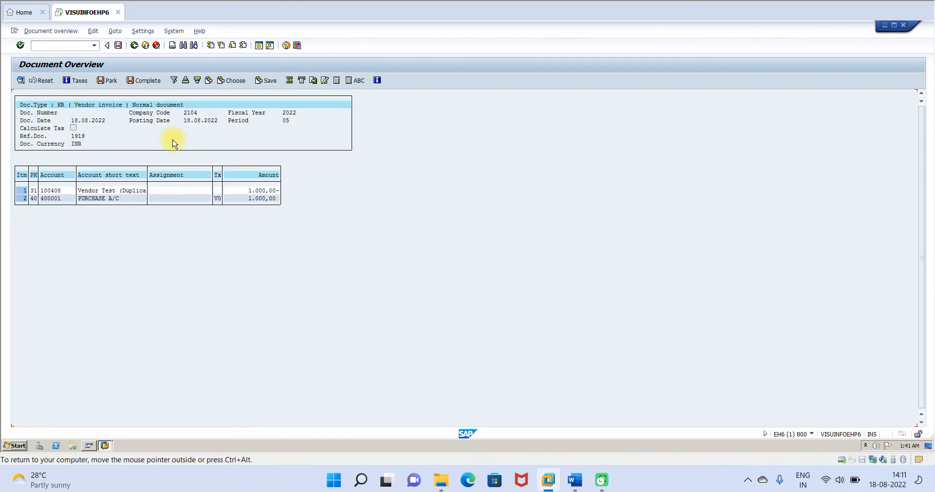
pyautogui.click(118, 45)
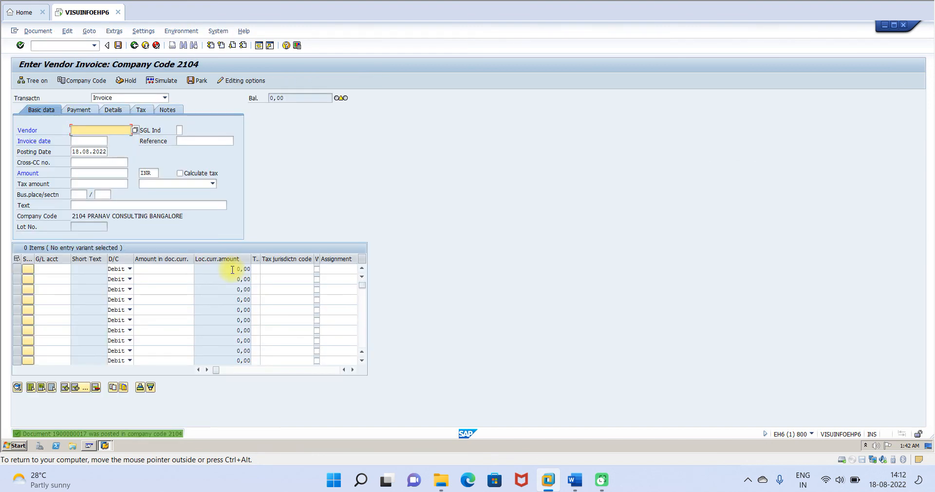
# Start a second invoice for vendor Vendor Test (Duplicate Invoice) with invoice date 18.08.2022 and the same reference 1919
pyautogui.press('BackSpace')
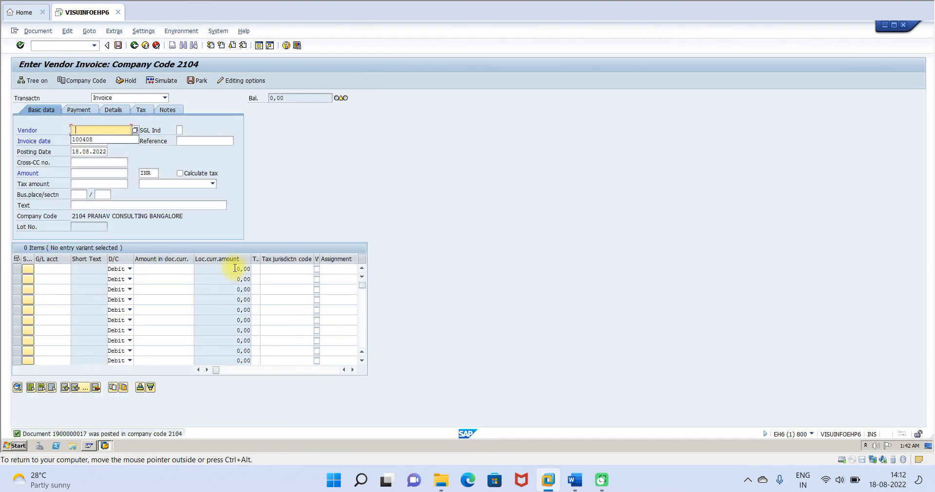
pyautogui.click(98, 143)
pyautogui.click(89, 141)
pyautogui.click(89, 152)
pyautogui.click(190, 142)
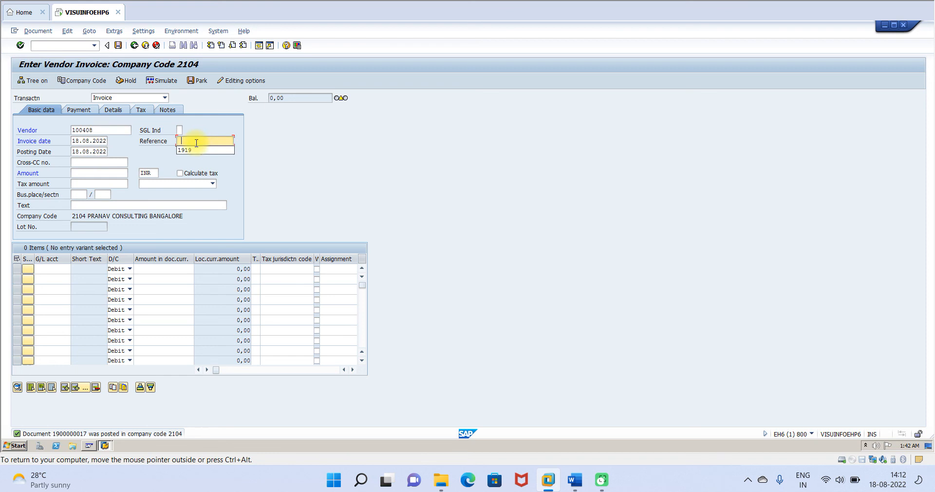
pyautogui.click(190, 150)
# Set the second invoice's amount to 1000, add a 1000 debit line on G/L account 400001, and validate the entries for duplicates
pyautogui.click(106, 172)
pyautogui.write('1000')
pyautogui.click(46, 269)
pyautogui.write('400001')
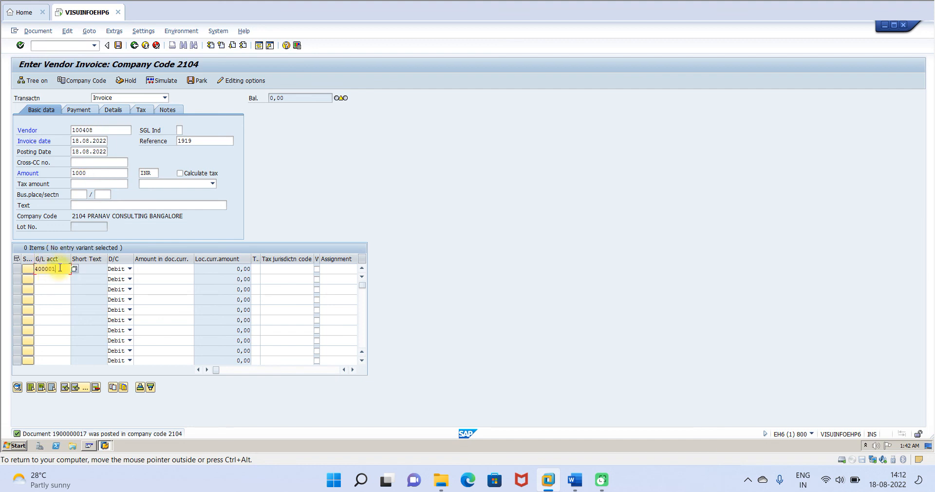
pyautogui.click(170, 269)
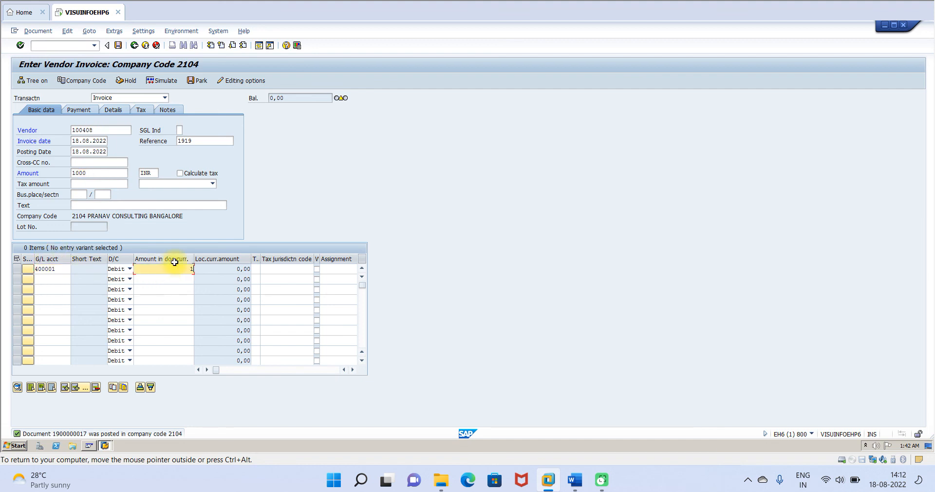
pyautogui.write('1000')
pyautogui.press('Return')
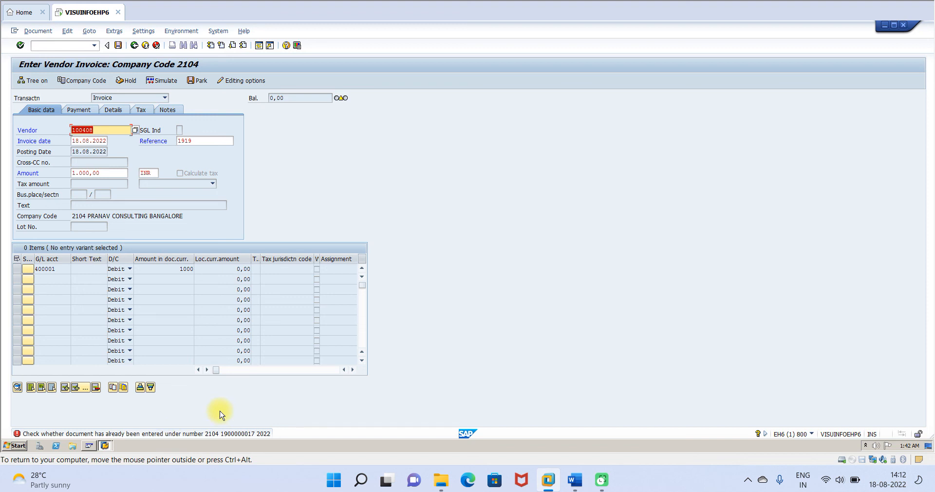
# Try to validate the second invoice with an empty reference, and set its reference to 1920 and validate it again
pyautogui.click(198, 142)
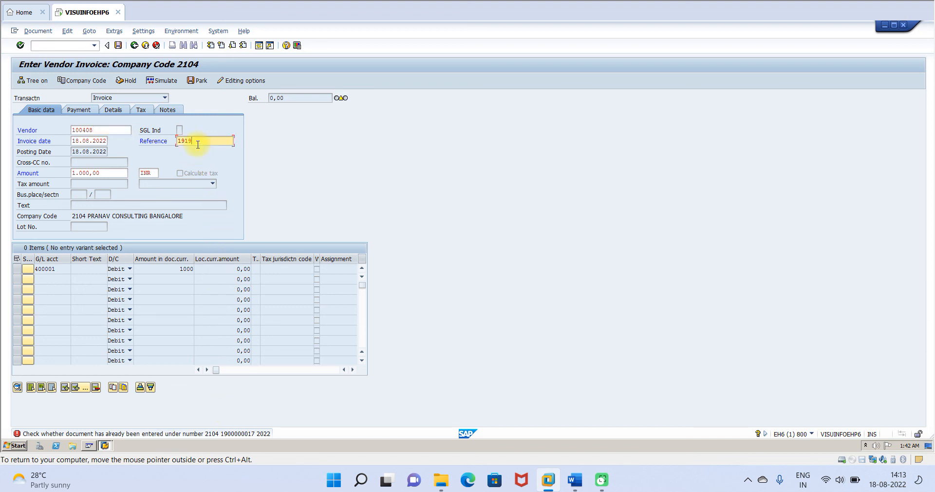
pyautogui.press('BackSpace')
pyautogui.press('BackSpace')
pyautogui.press('BackSpace')
pyautogui.press('BackSpace')
pyautogui.press('Return')
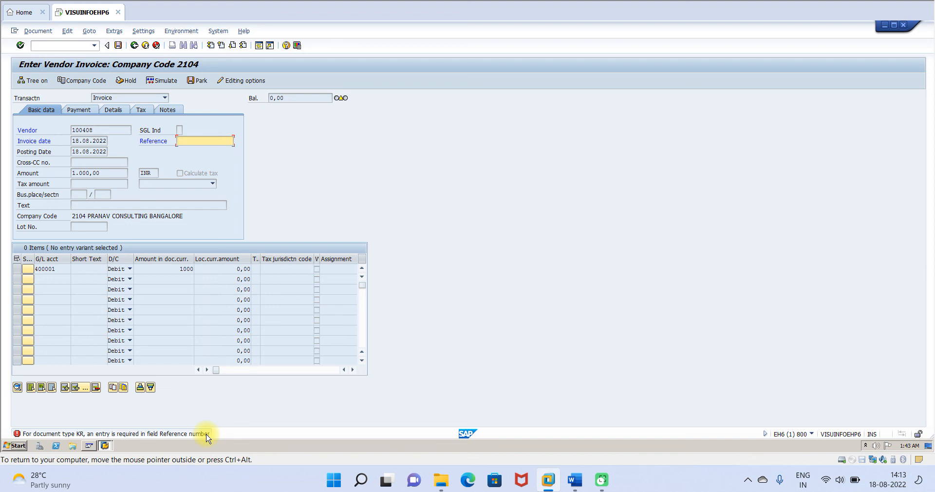
pyautogui.write('1920')
pyautogui.press('Return')
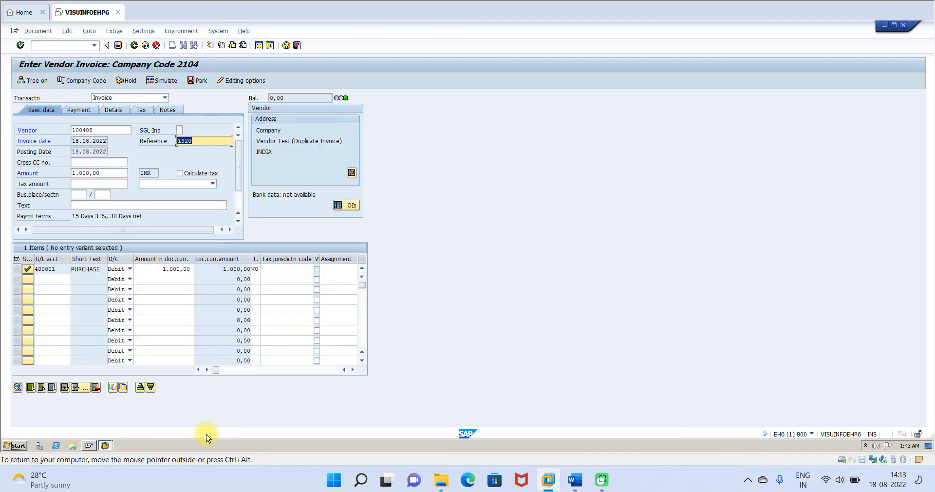